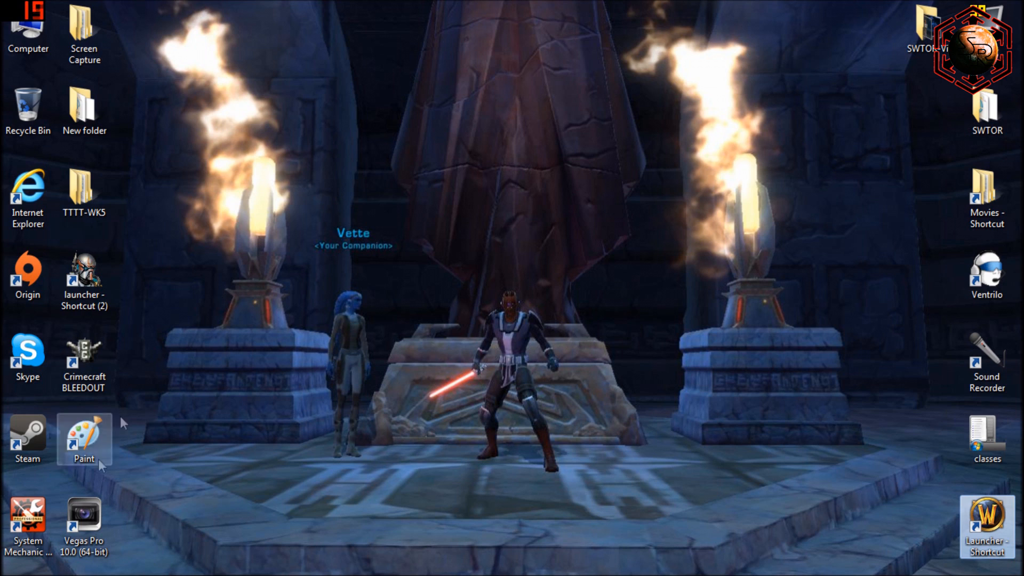
Launch Vegas Pro and place the T2-MW-1 clip from the T-2 folder at the start of the empty timeline.
double_click(93, 501)
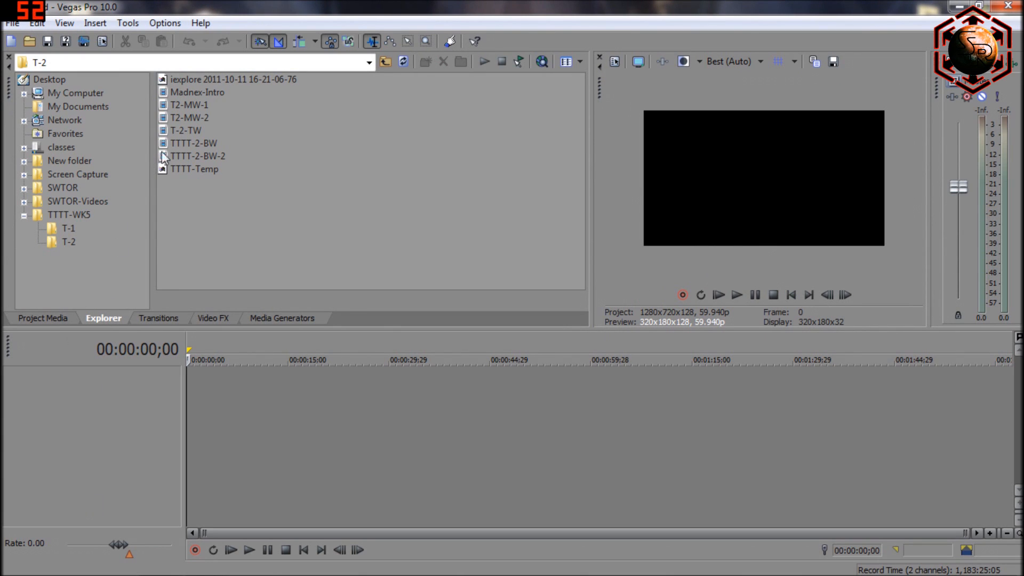
left_click_drag(187, 103, 191, 383)
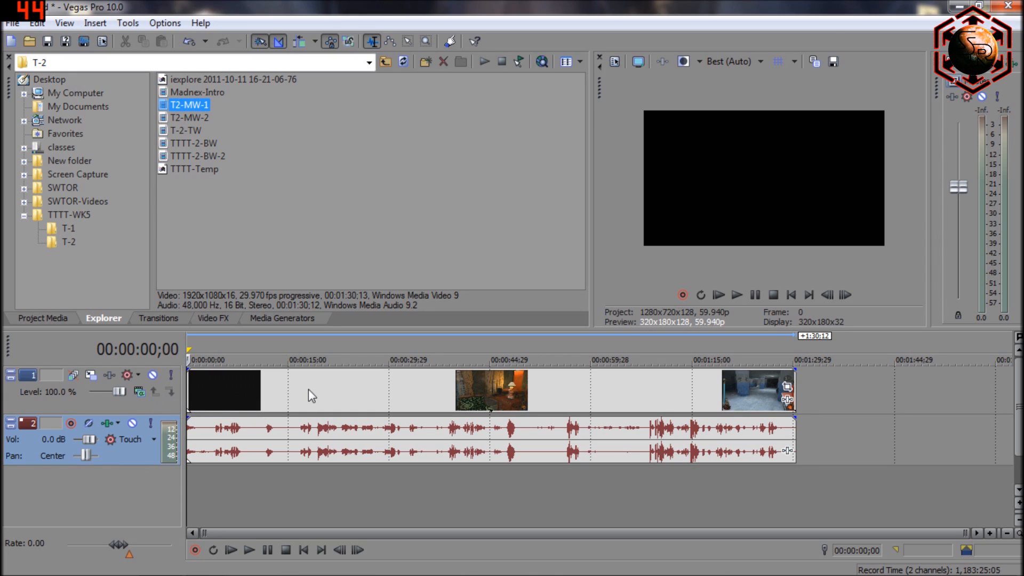
Turn off Maintain aspect ratio in the properties of the T2-MW-1 video event.
left_click(112, 404)
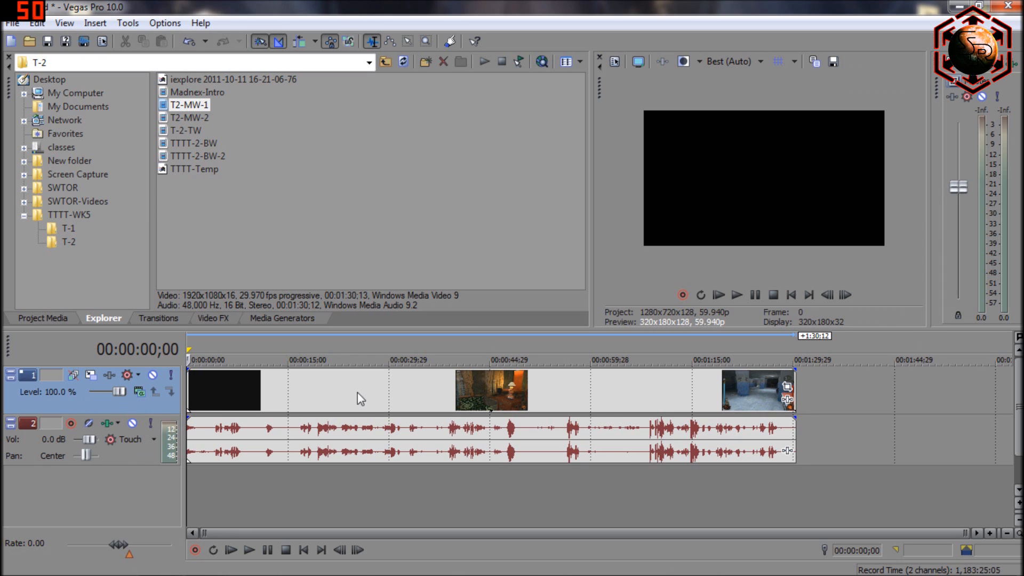
right_click(321, 395)
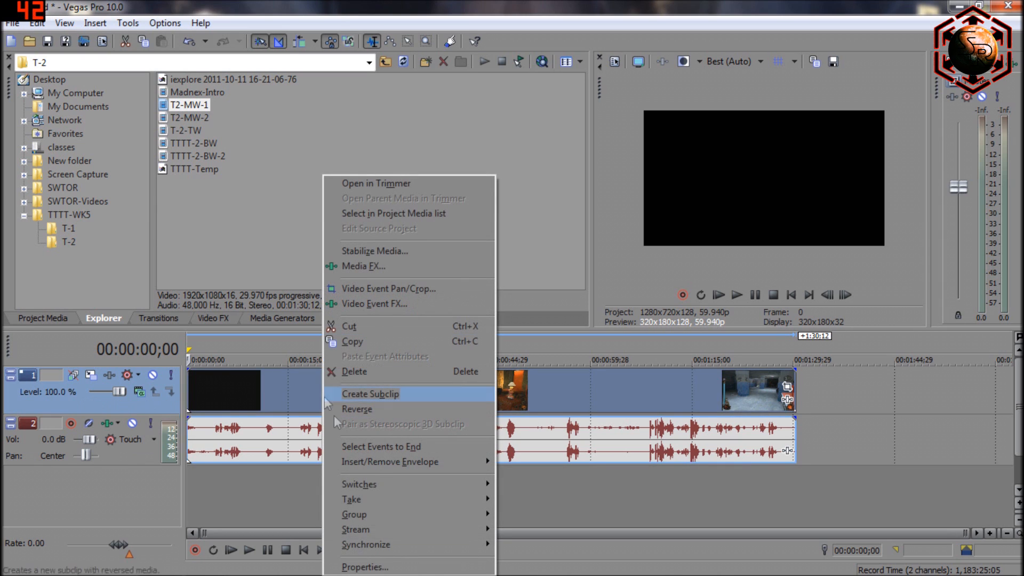
left_click(362, 567)
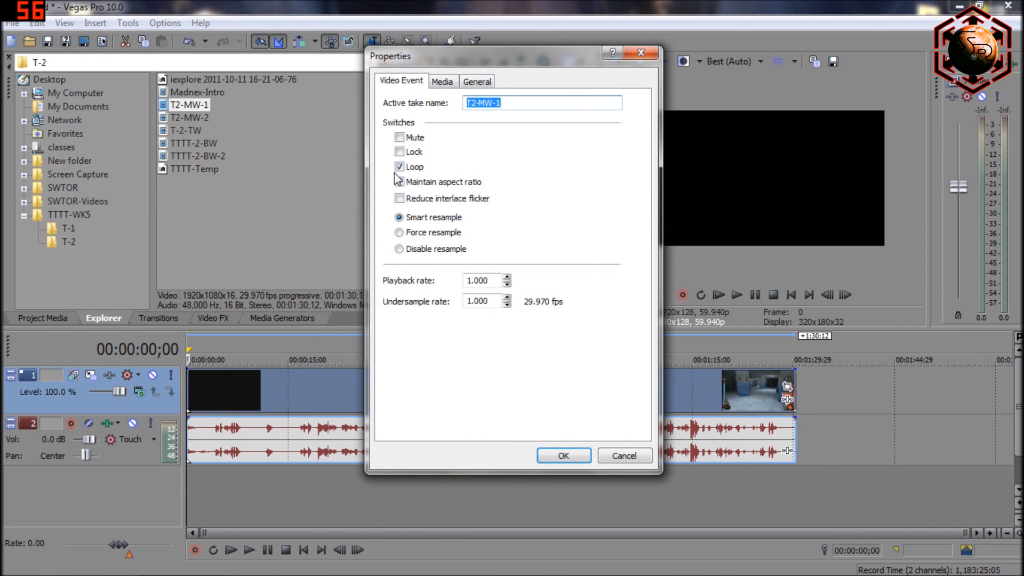
left_click(400, 182)
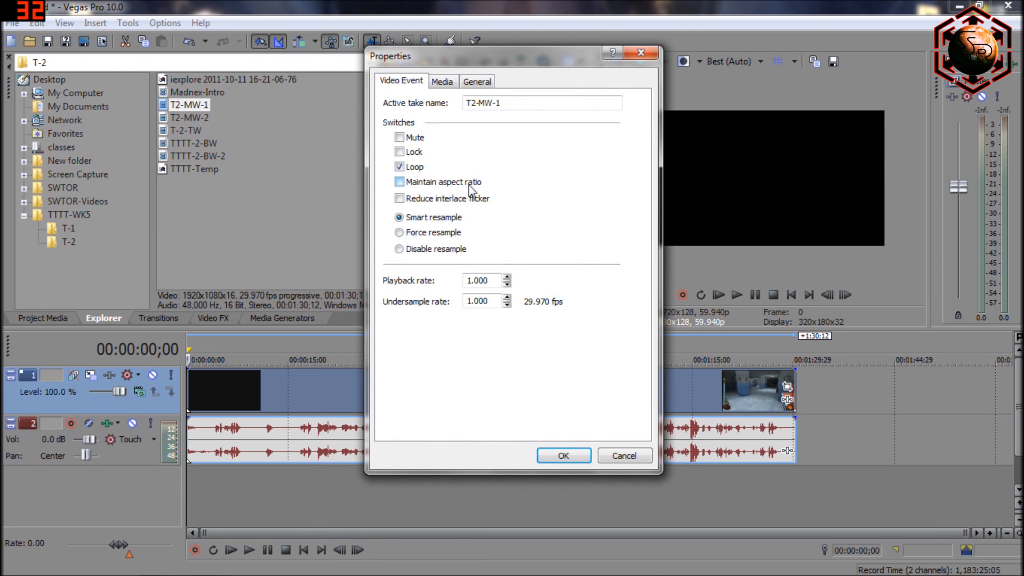
left_click(564, 455)
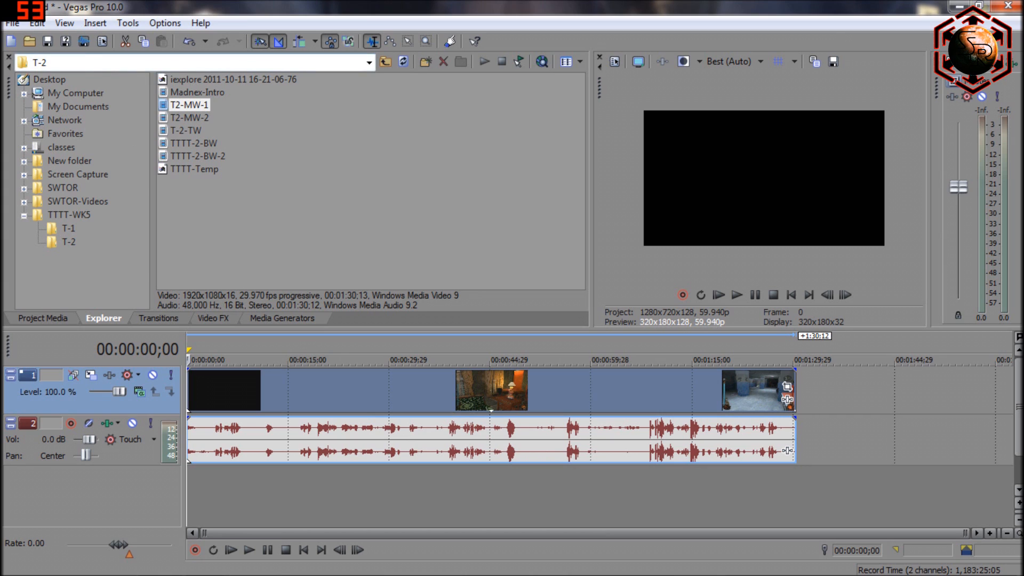
Set up a render of the project in the MainConcept AVC/AAC (*.mp4) format.
left_click(84, 42)
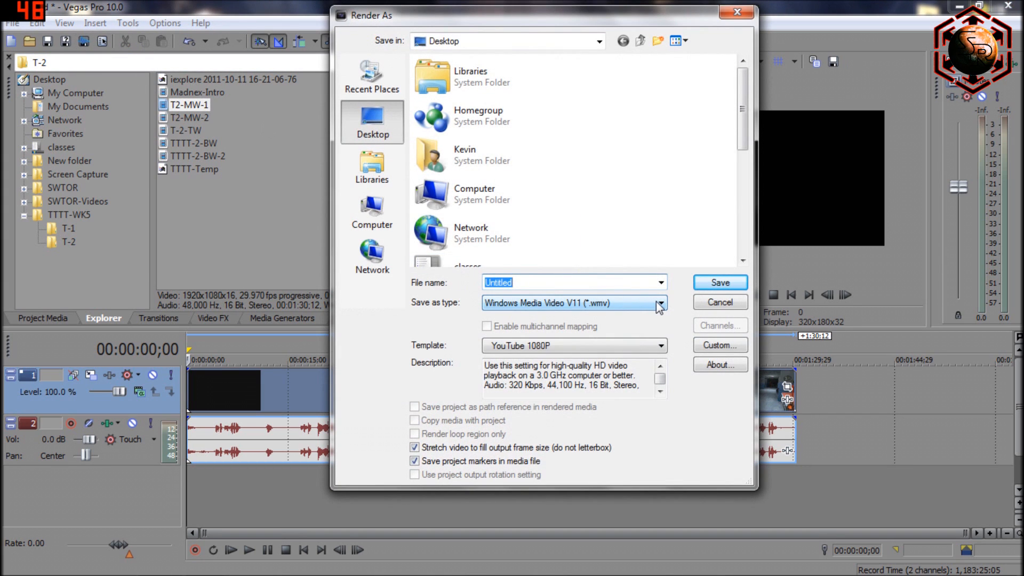
left_click(660, 303)
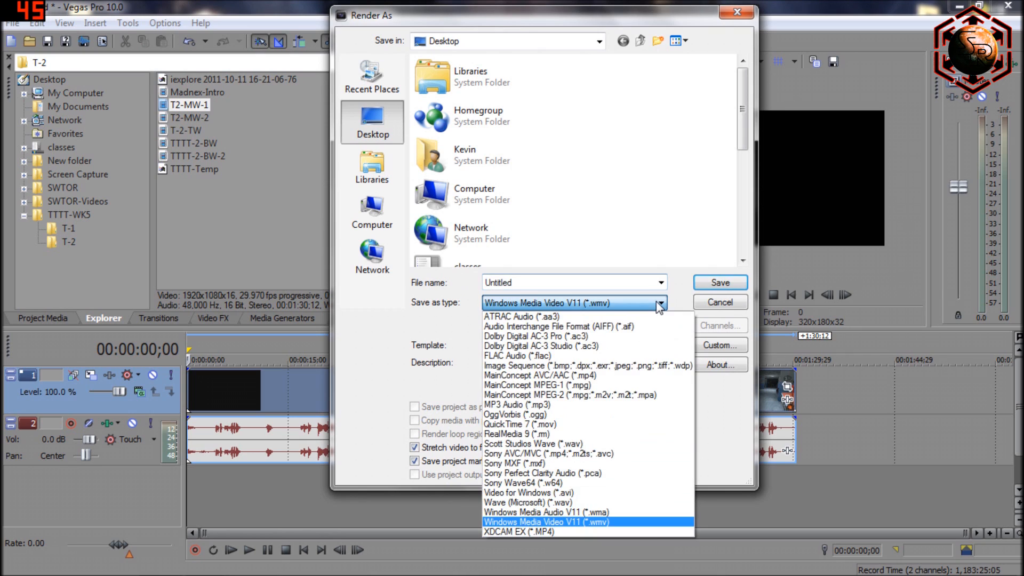
left_click(623, 377)
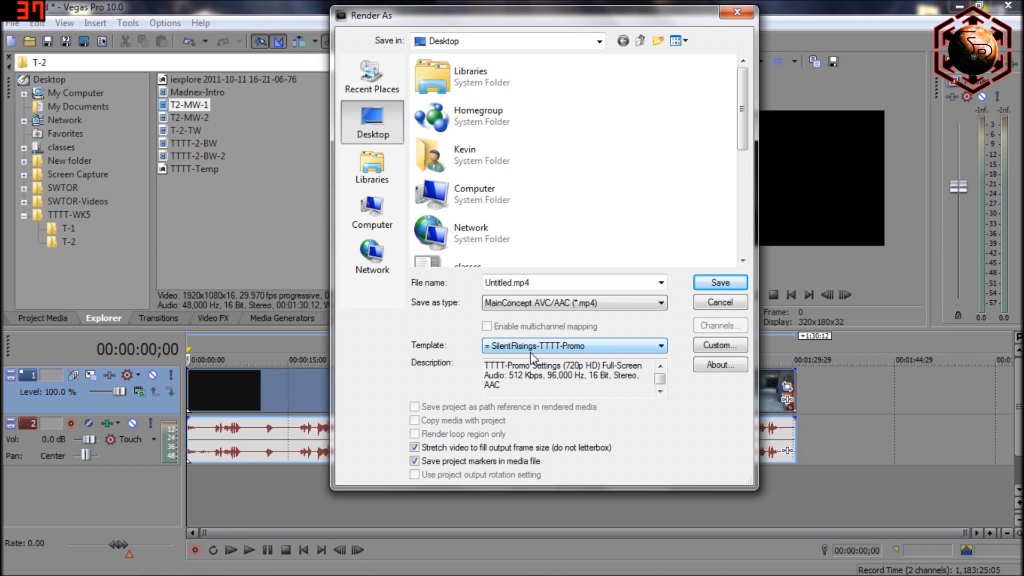
Review the custom video settings of the SilentRisings-TTTT-Promo render template, including the frame rate and pixel aspect ratio choices.
left_click(712, 347)
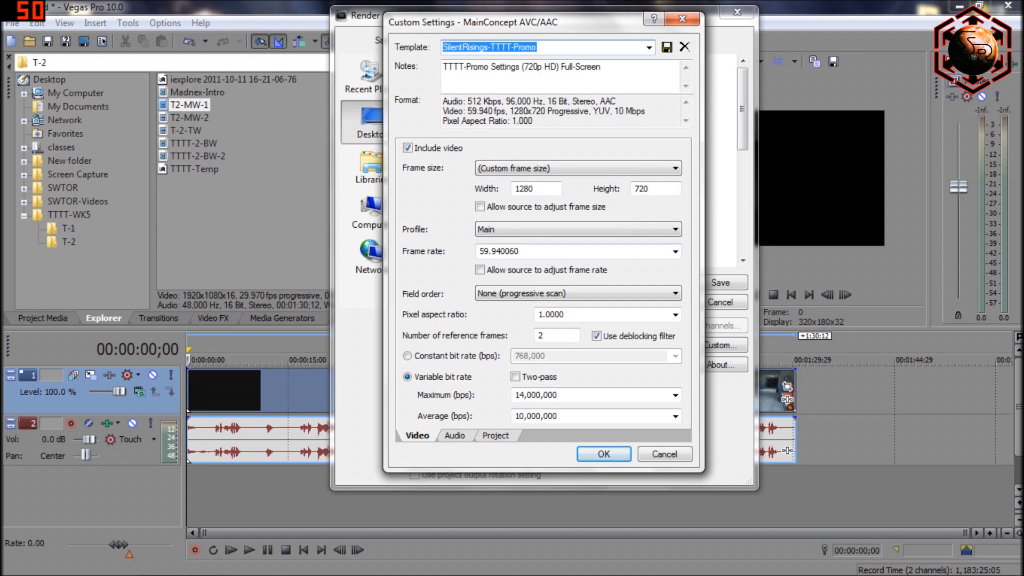
left_click(675, 251)
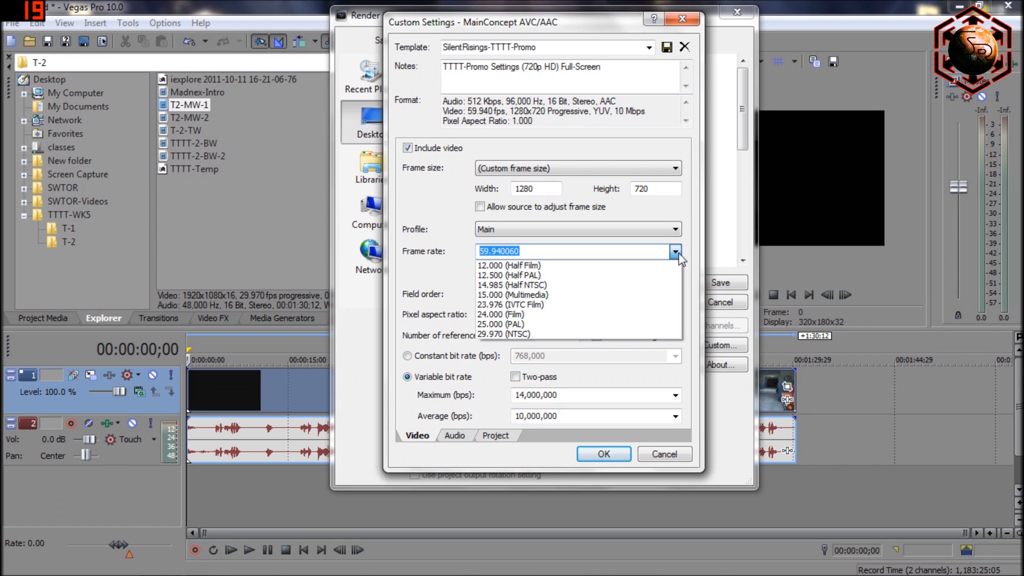
left_click(455, 254)
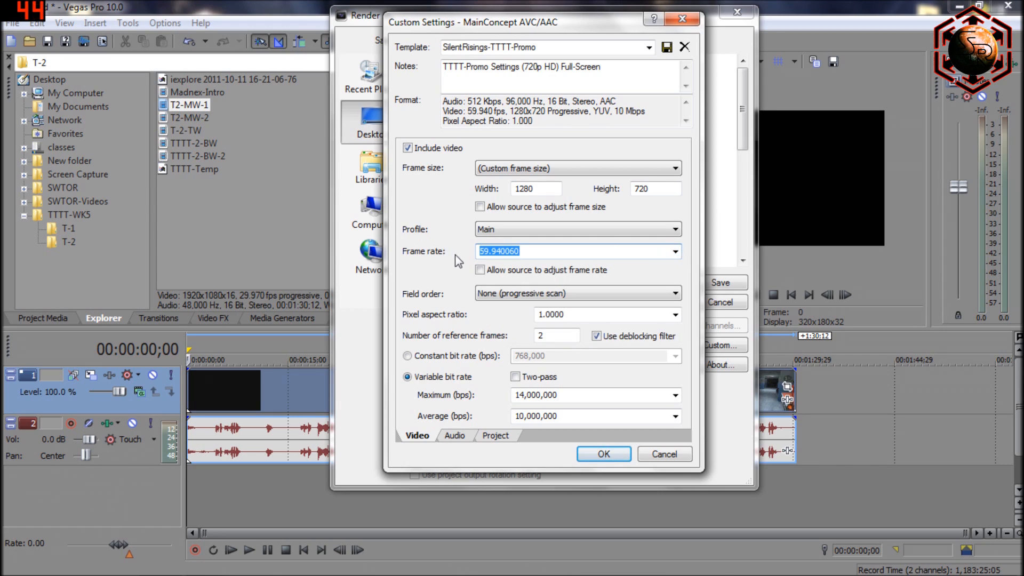
left_click(675, 315)
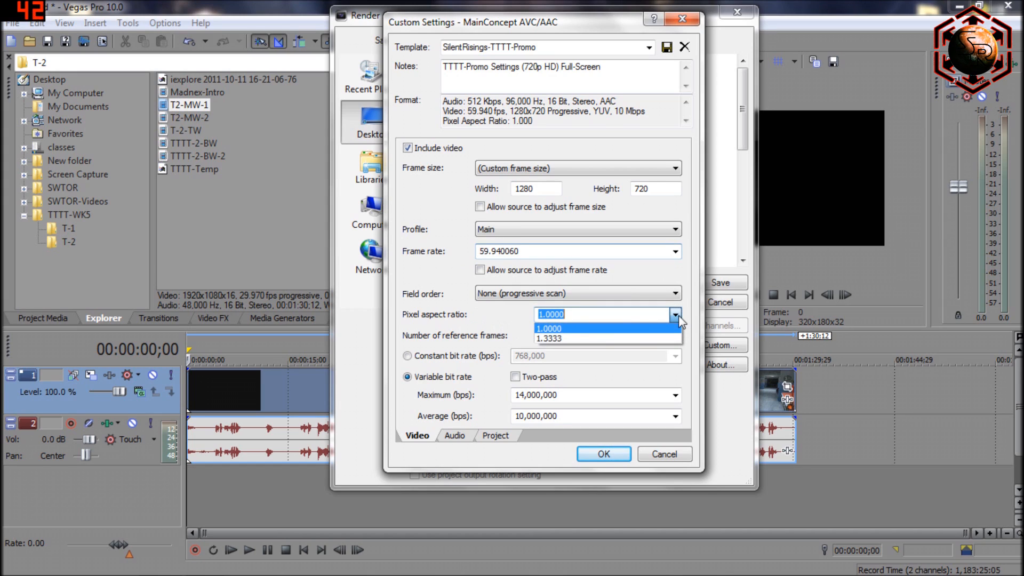
left_click(570, 328)
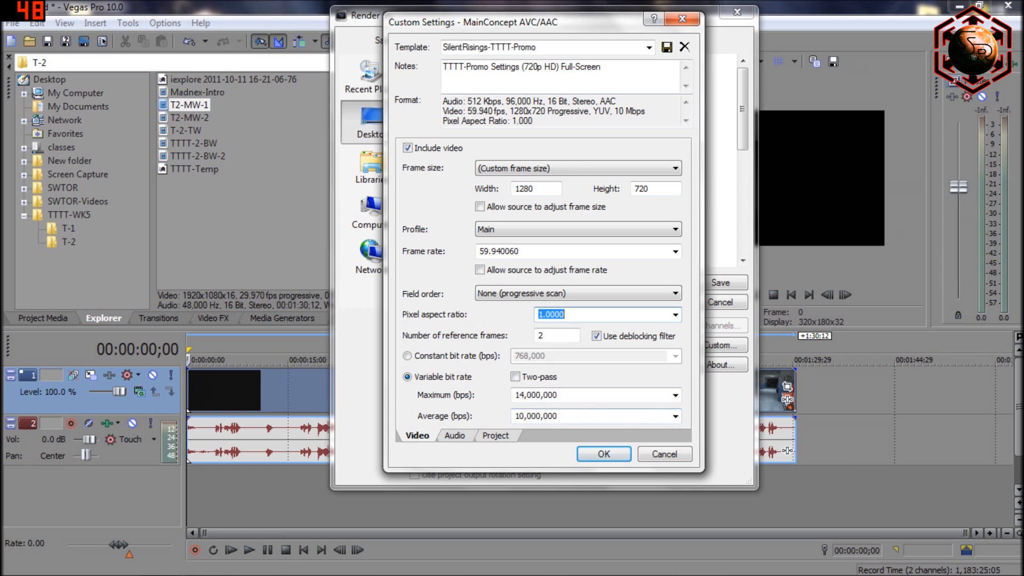
Review the audio settings of the render template, checking the sample rate and bit rate.
left_click(455, 435)
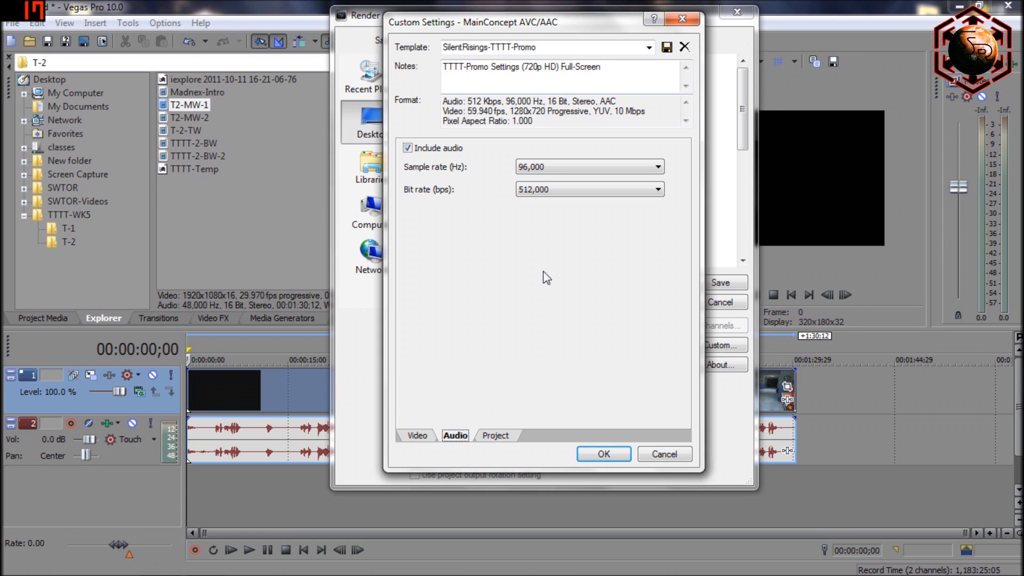
left_click(647, 168)
left_click(648, 168)
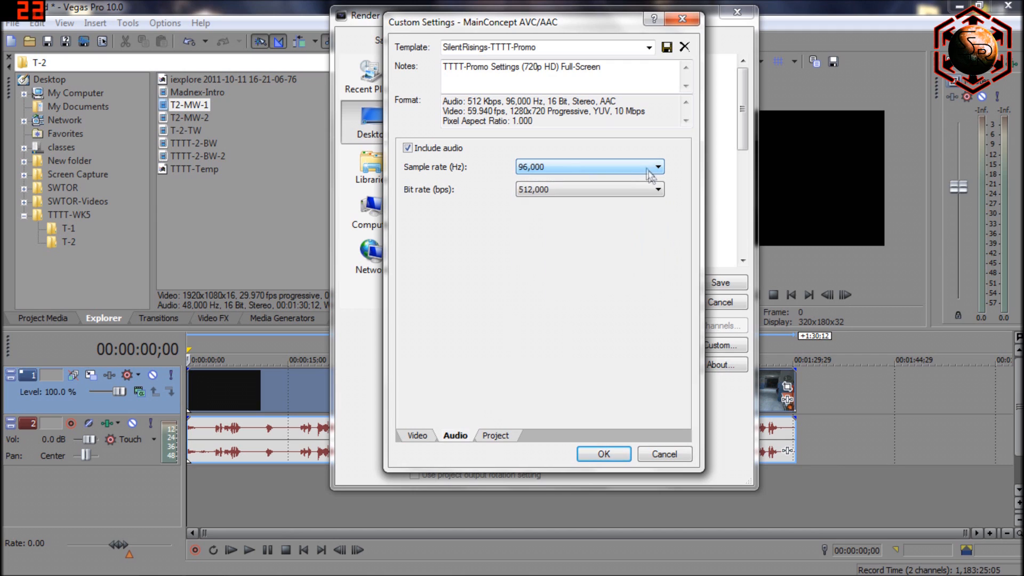
left_click(659, 190)
left_click(533, 460)
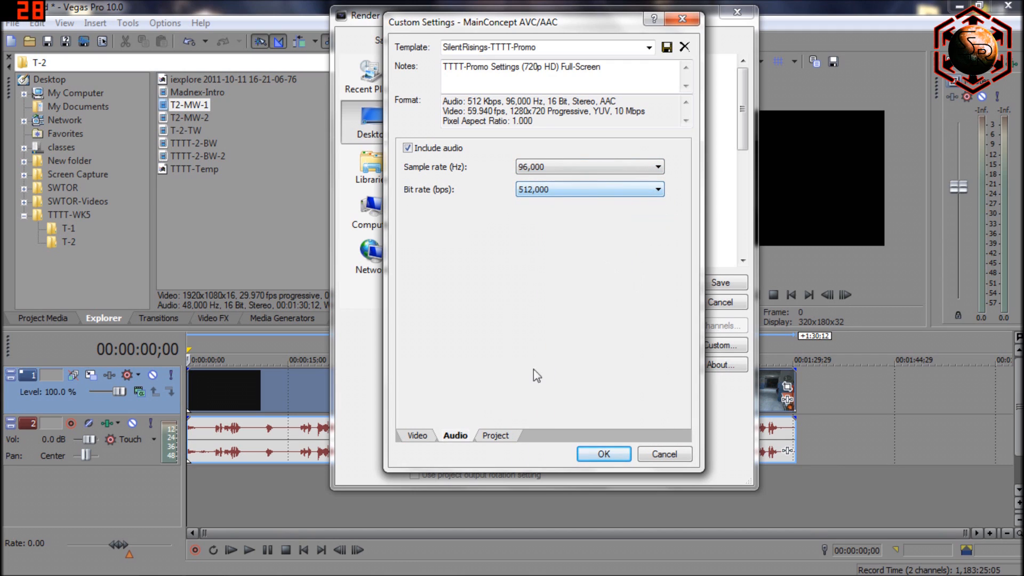
Check the template's video rendering quality choices and template name, and leave the custom settings without saving changes.
left_click(496, 436)
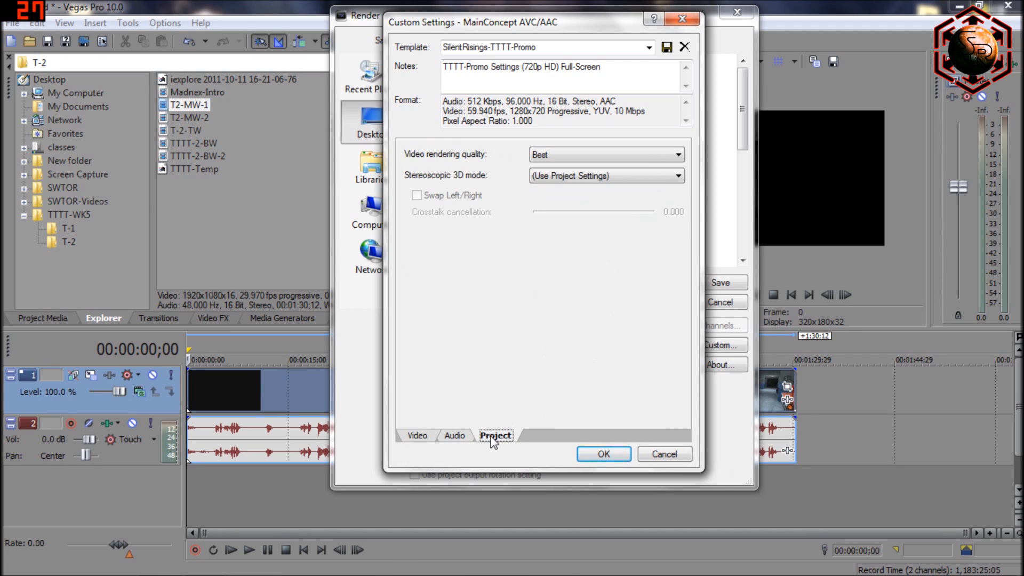
left_click(675, 155)
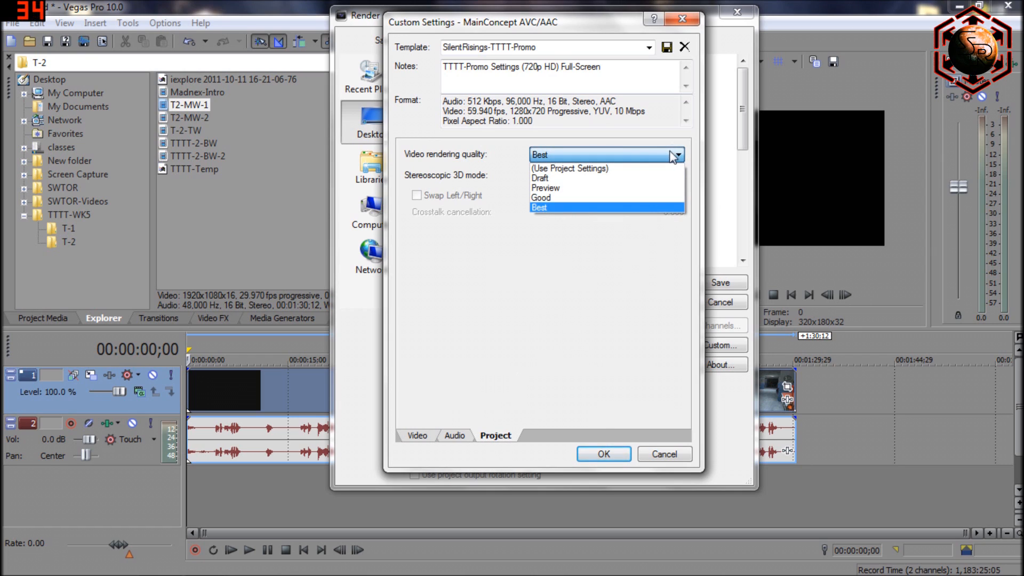
left_click(541, 208)
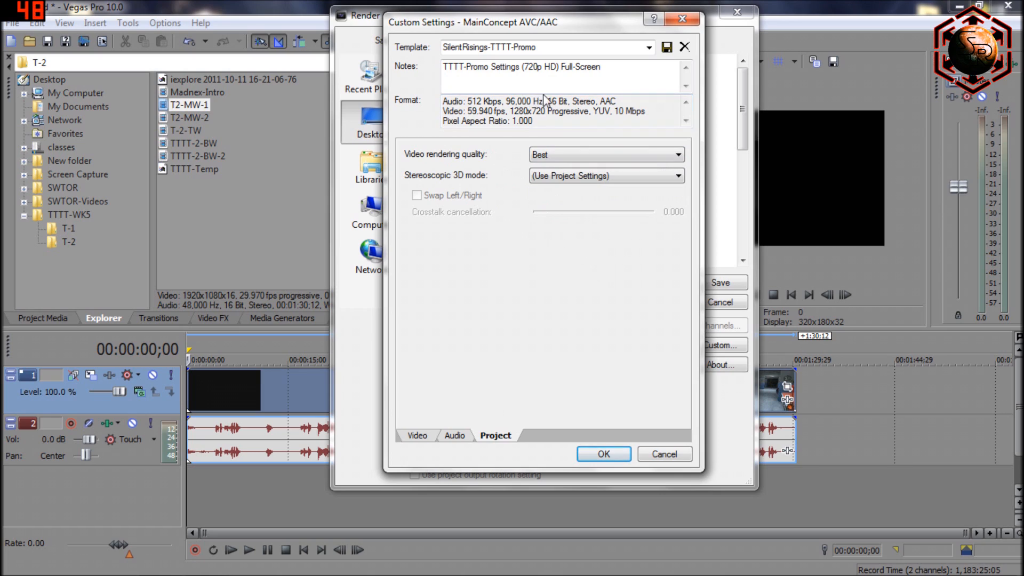
left_click(528, 47)
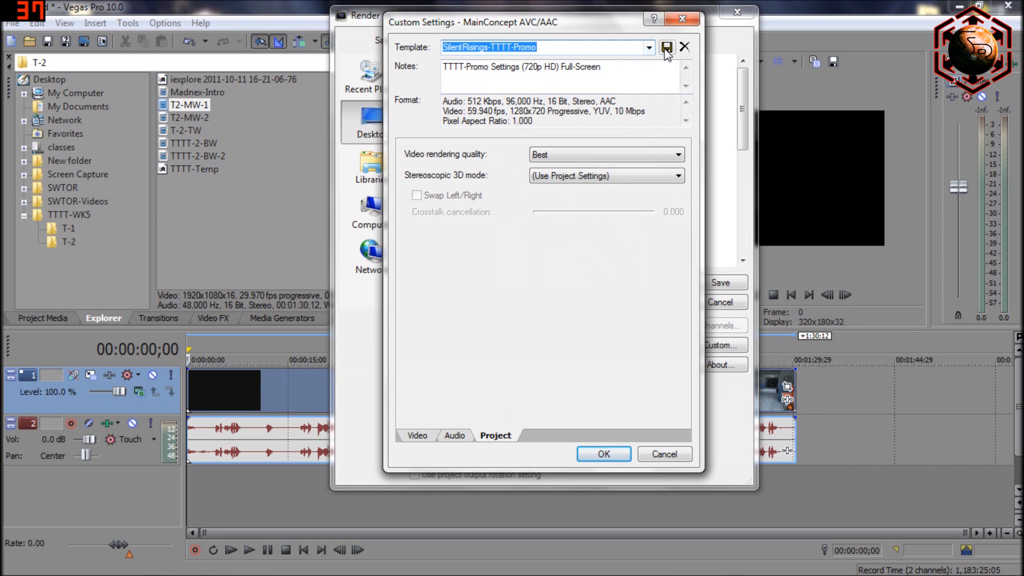
left_click(653, 457)
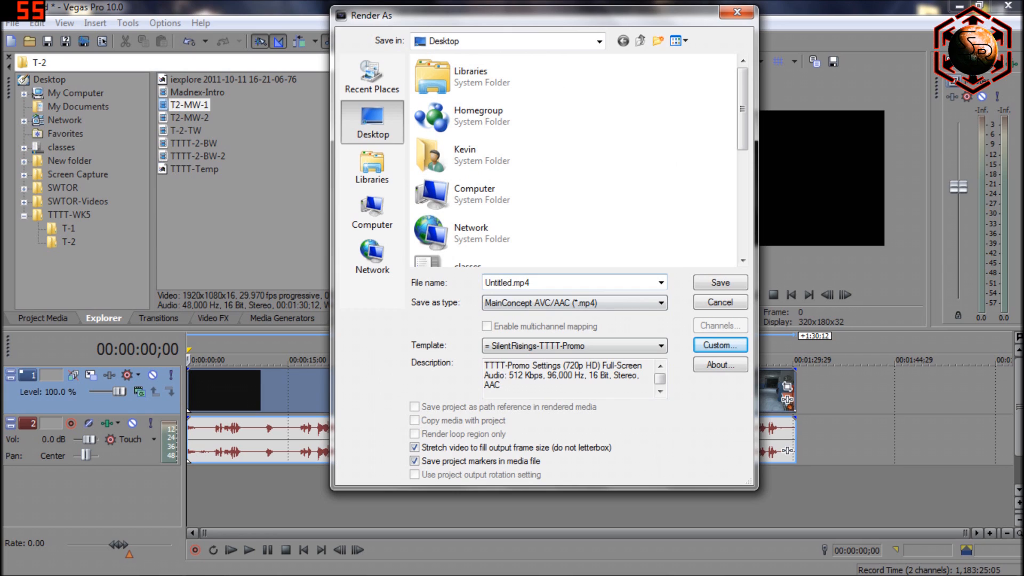
Name the output file SilentRisings-720 and start rendering it to the Desktop.
double_click(507, 283)
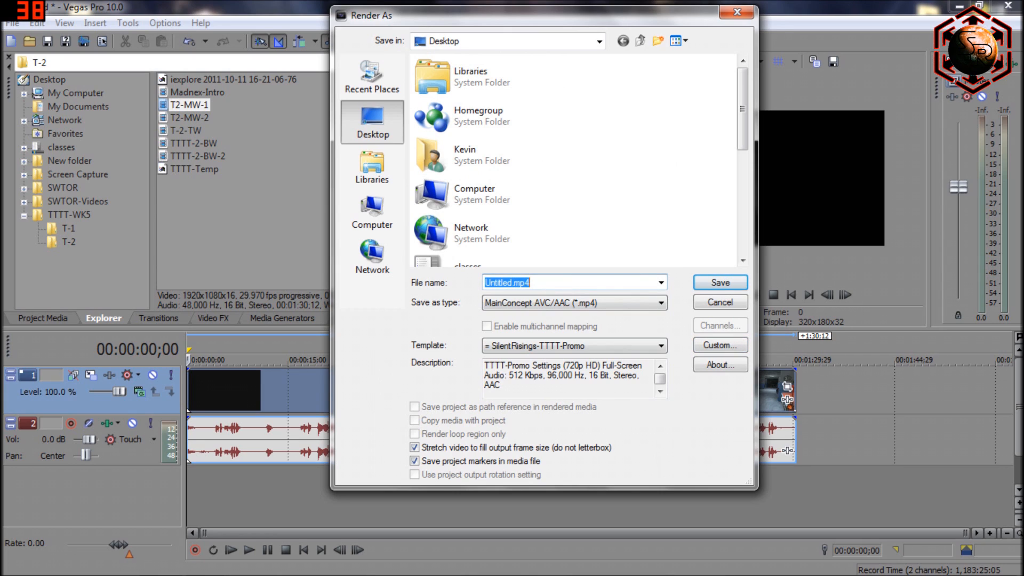
type("Si")
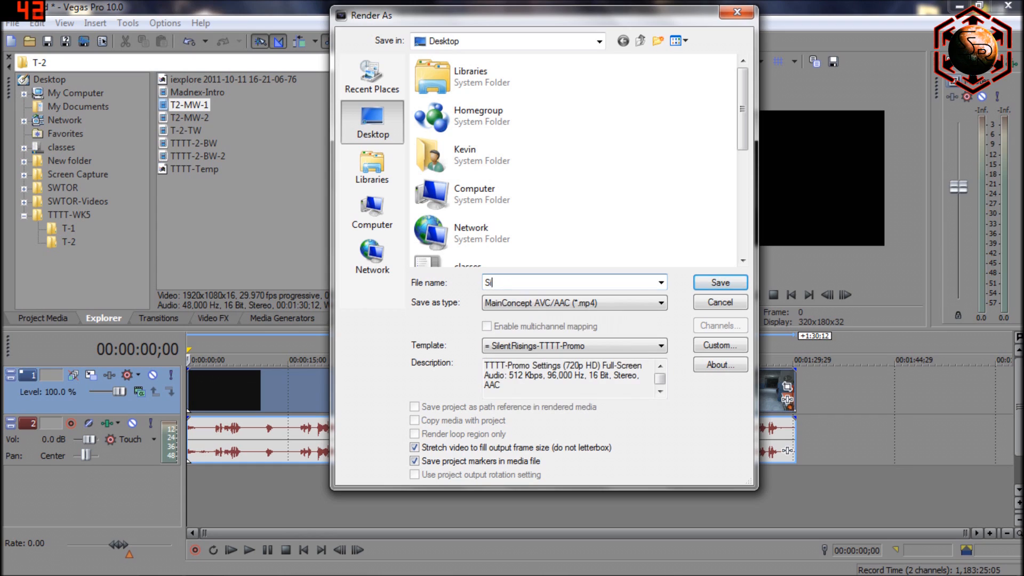
type("lentRisings")
type("-T")
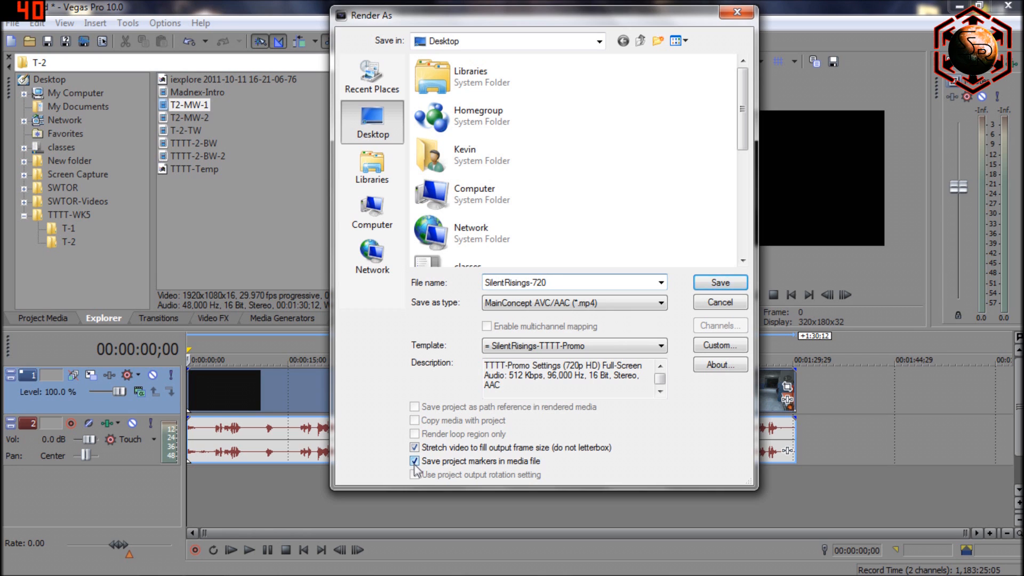
left_click(735, 283)
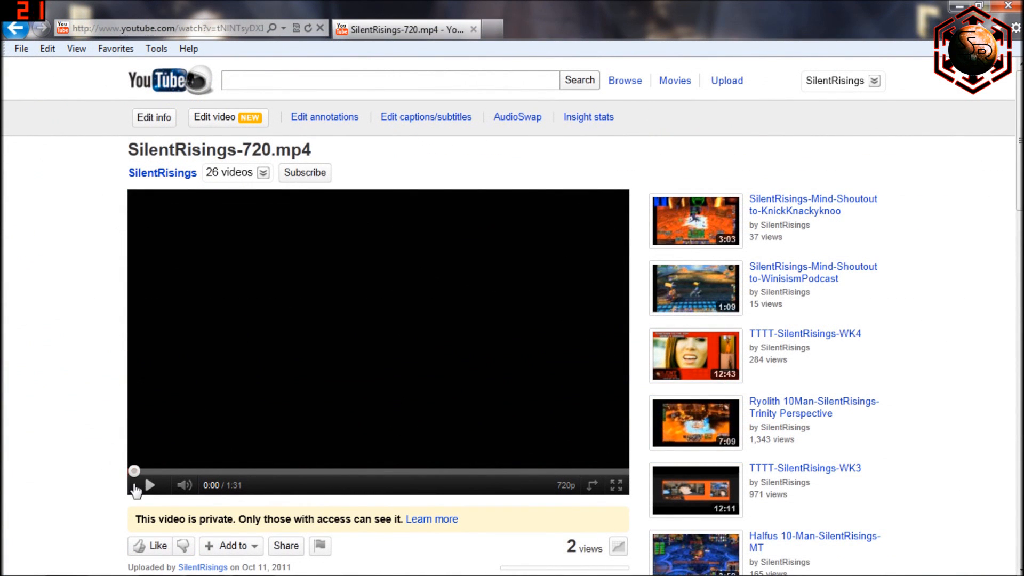
Play the uploaded SilentRisings-720.mp4 video on YouTube in full screen to check how it looks.
left_click(616, 485)
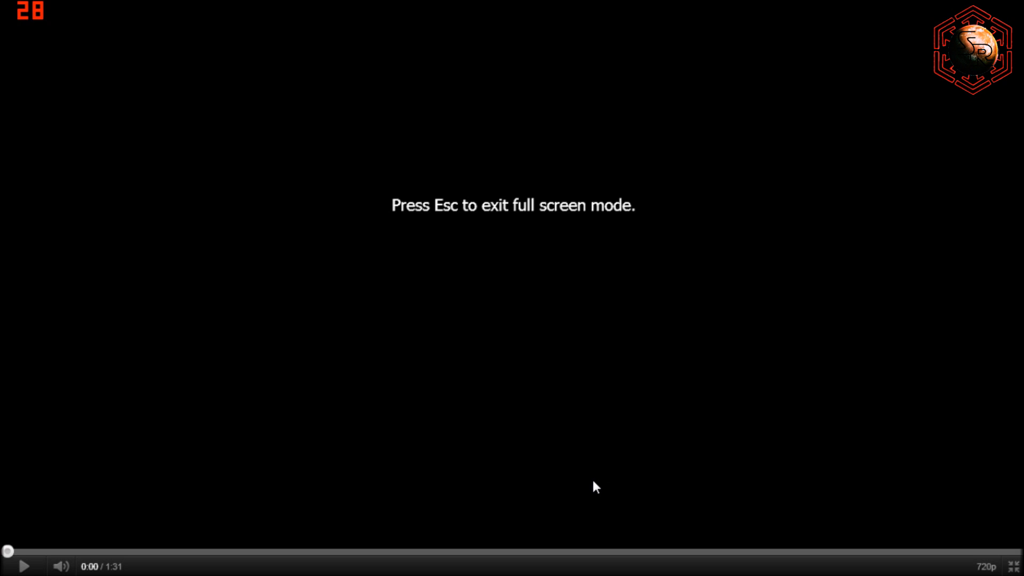
left_click(20, 566)
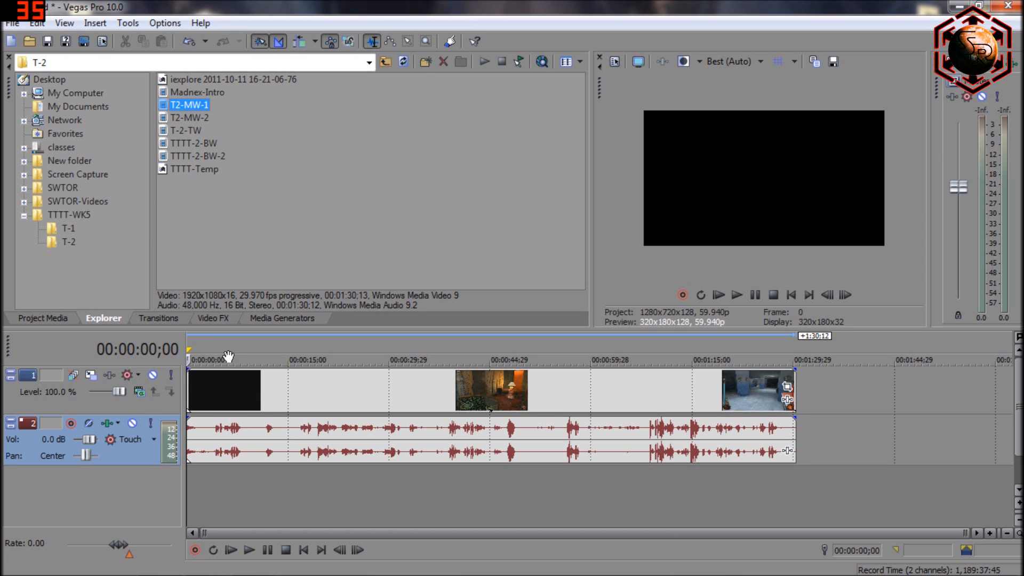
Disable Maintain aspect ratio for the T2-MW-1 video event on the Vegas Pro timeline.
left_click(90, 405)
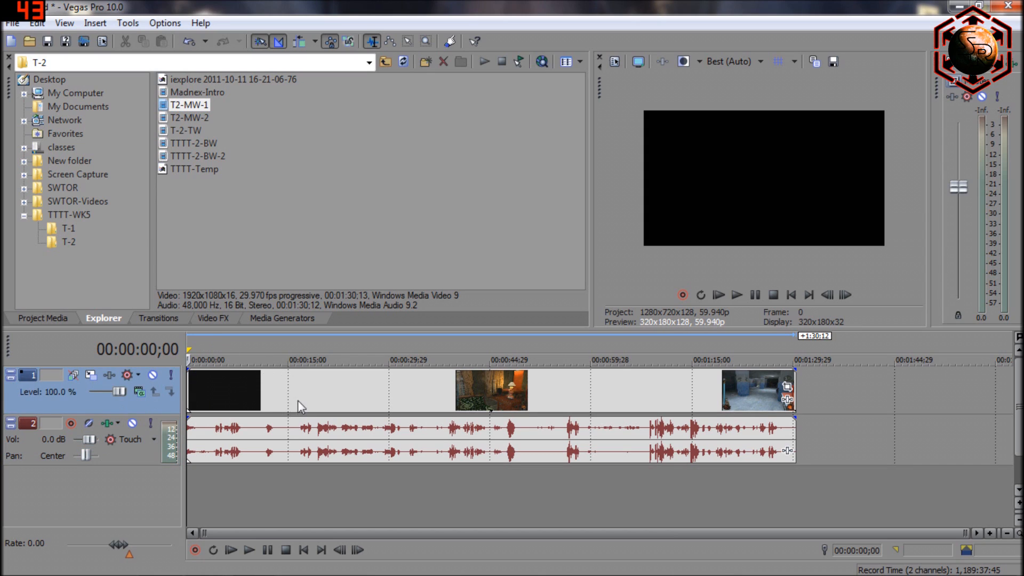
right_click(323, 395)
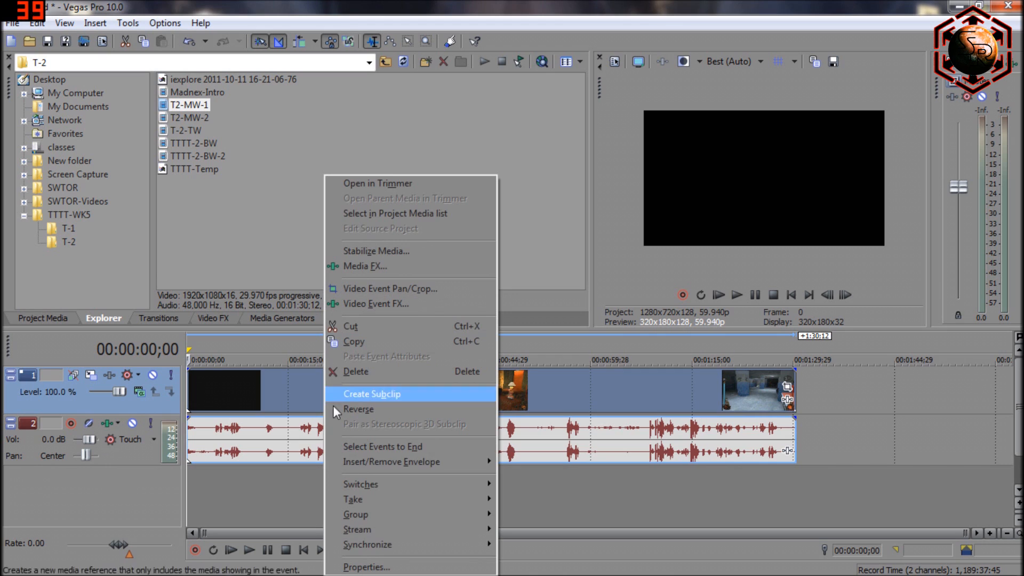
left_click(364, 567)
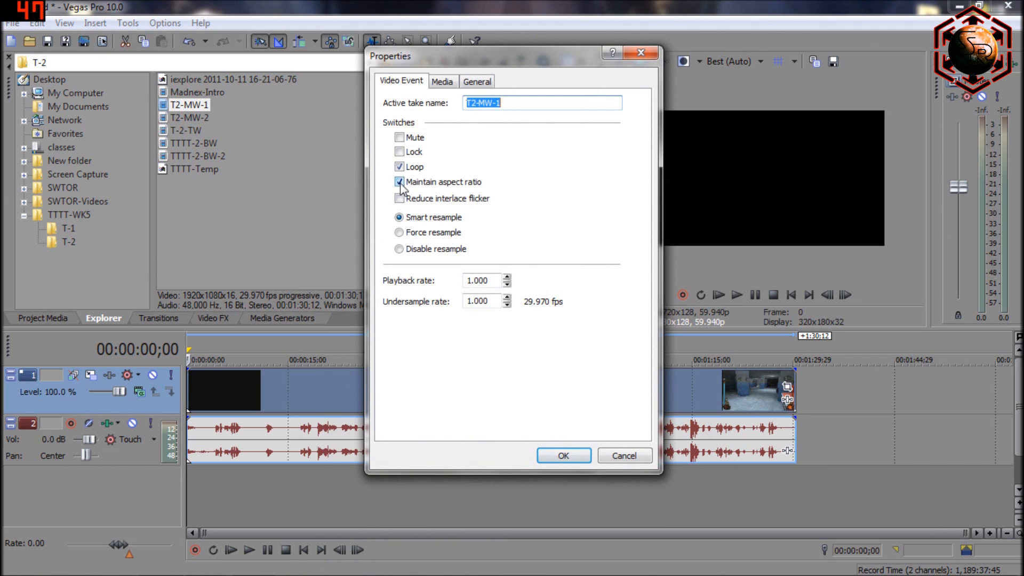
left_click(412, 184)
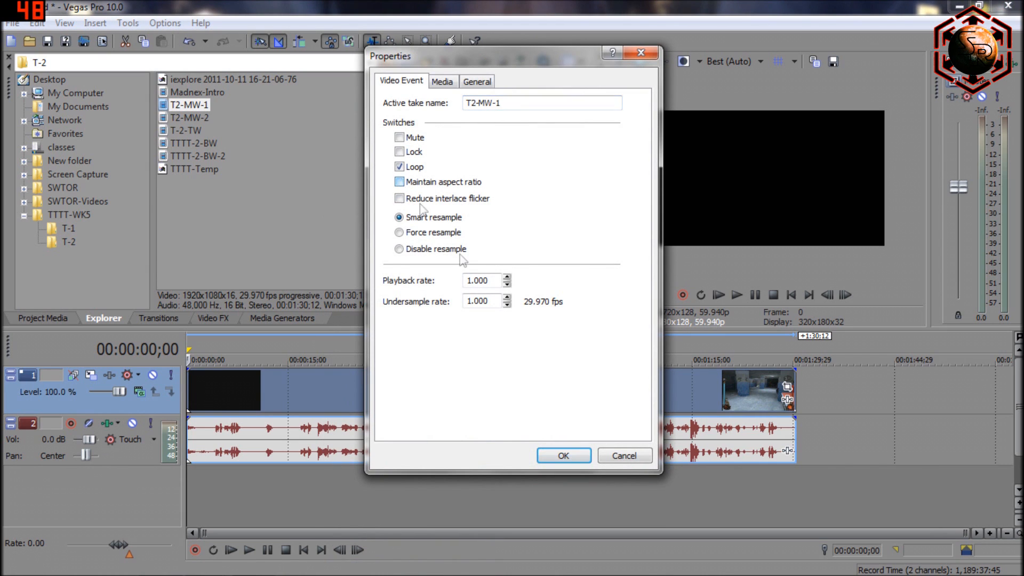
left_click(563, 455)
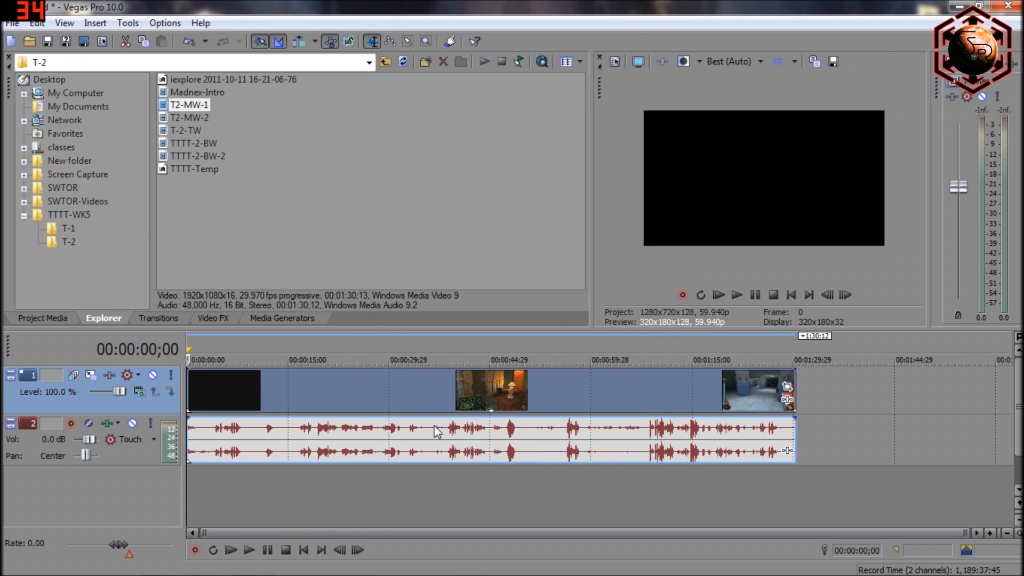
Start a new render to the Desktop as Windows Media Video V11 (*.wmv) using the YouTube 1080P template.
left_click(84, 41)
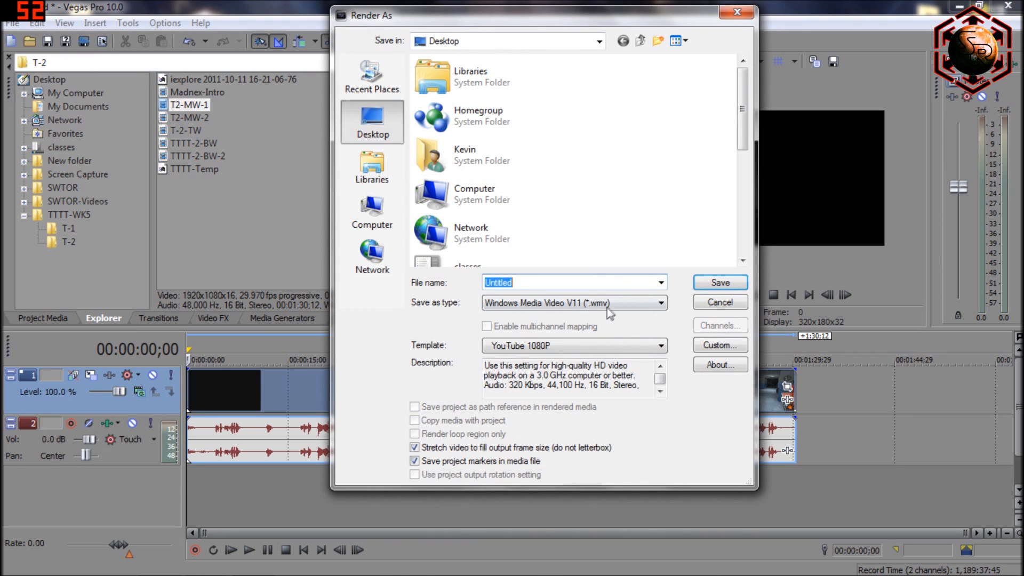
left_click(650, 305)
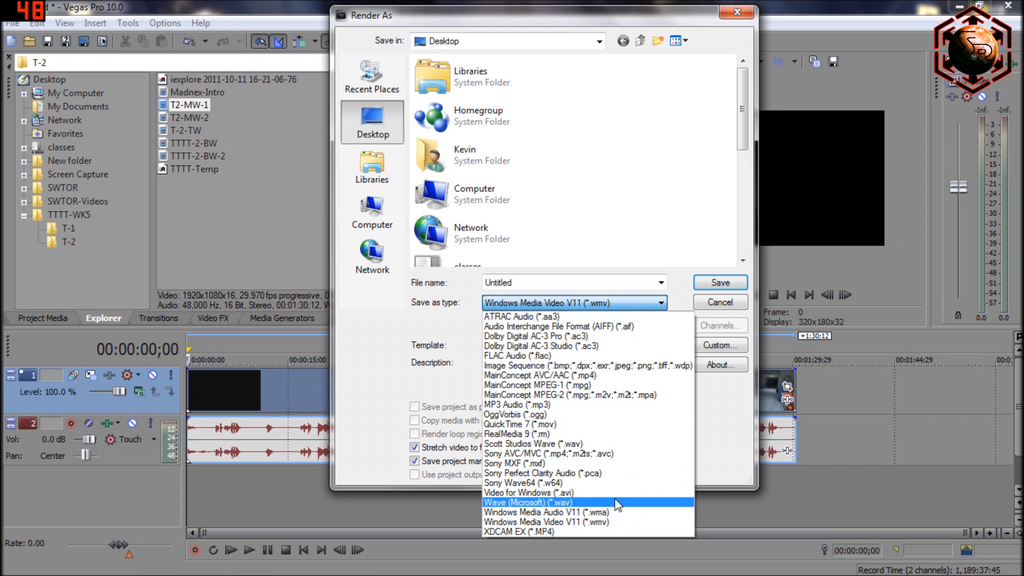
left_click(608, 521)
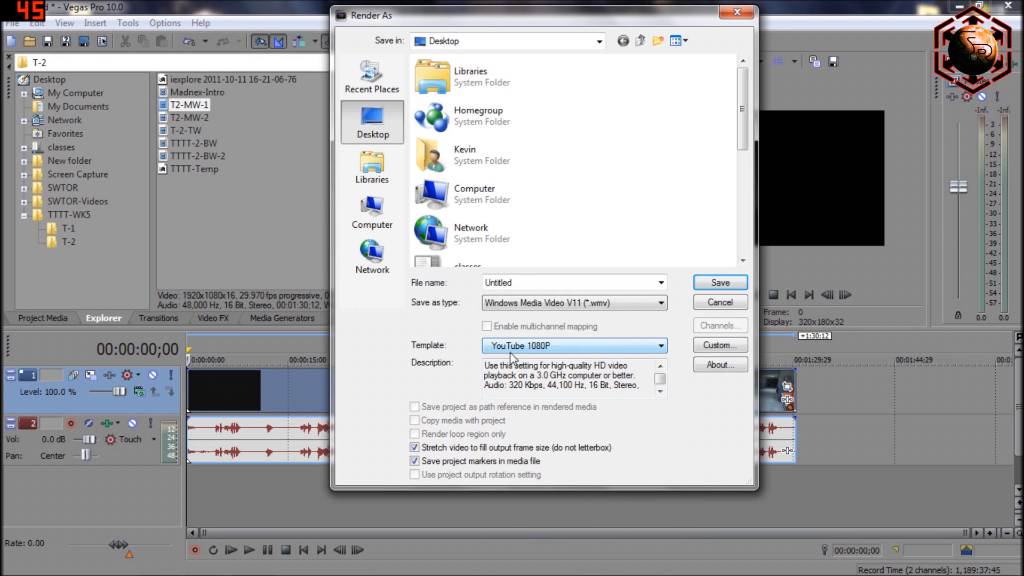
Review the YouTube 1080P template's custom audio settings, checking the available mode, format and attributes choices.
left_click(729, 347)
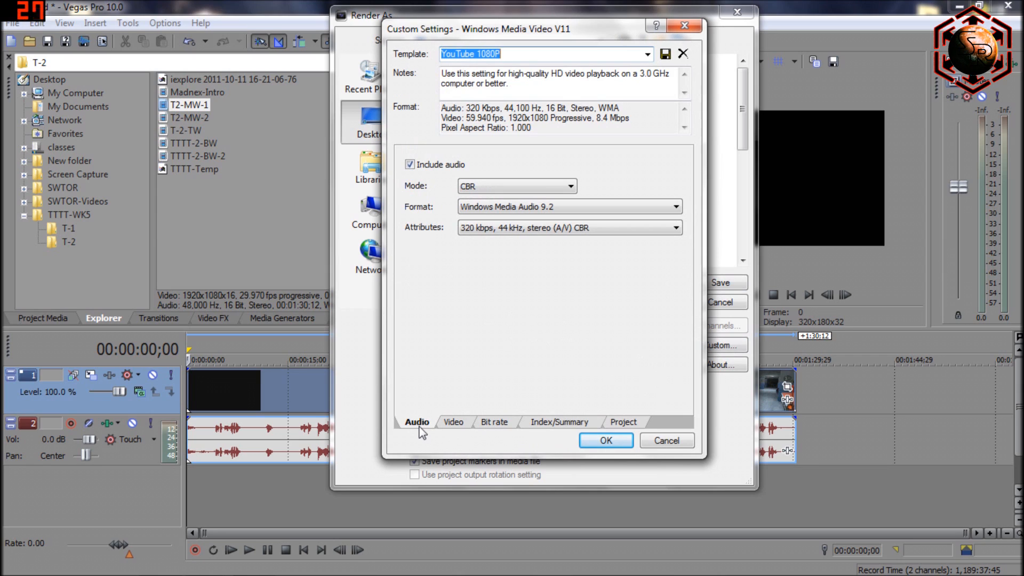
left_click(572, 187)
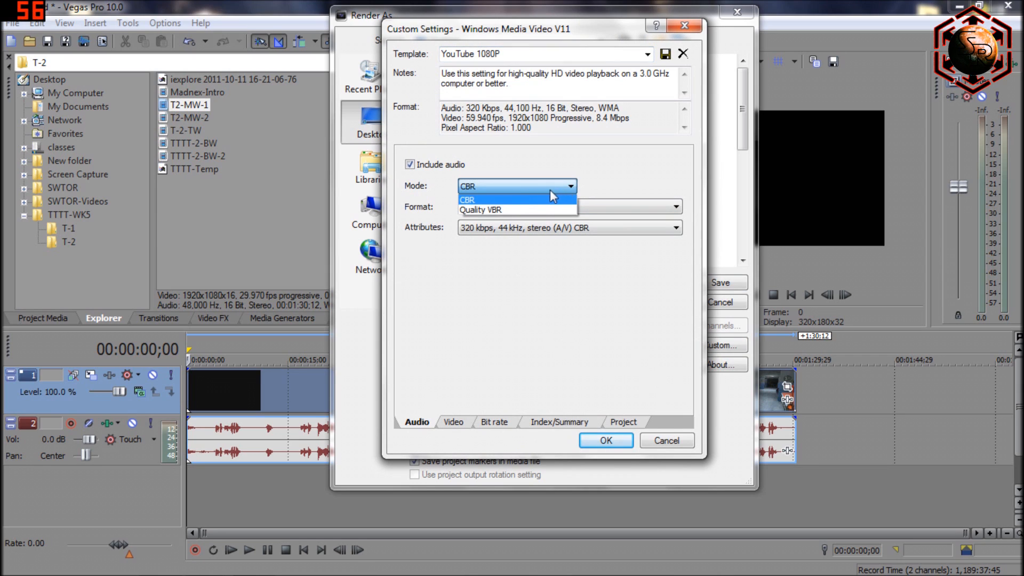
left_click(541, 197)
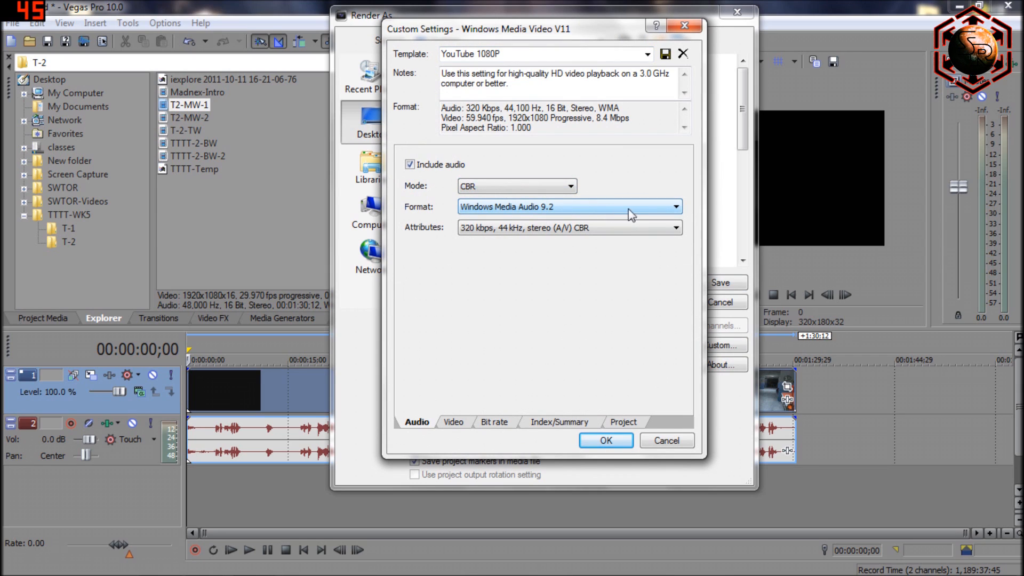
left_click(655, 210)
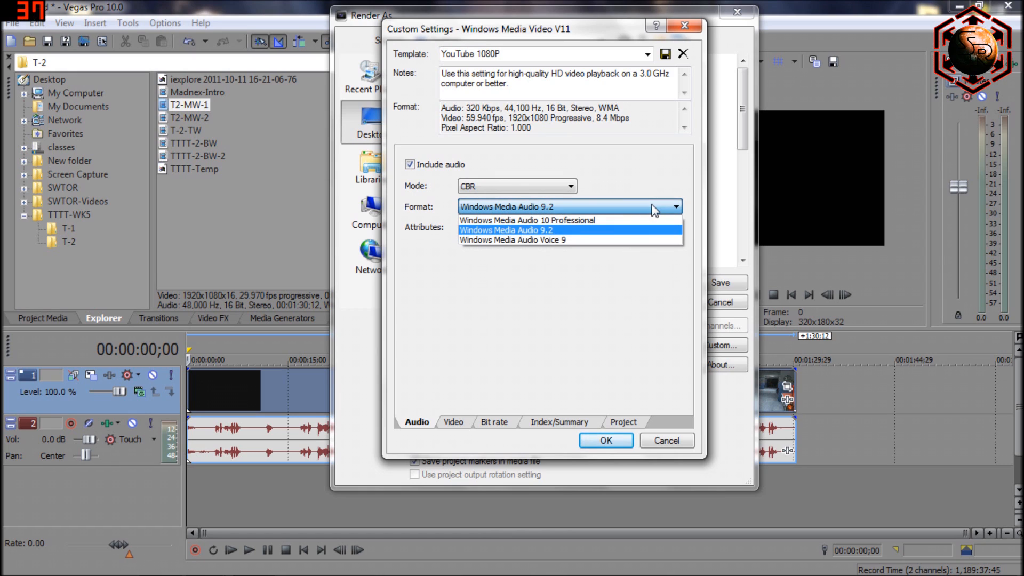
left_click(585, 230)
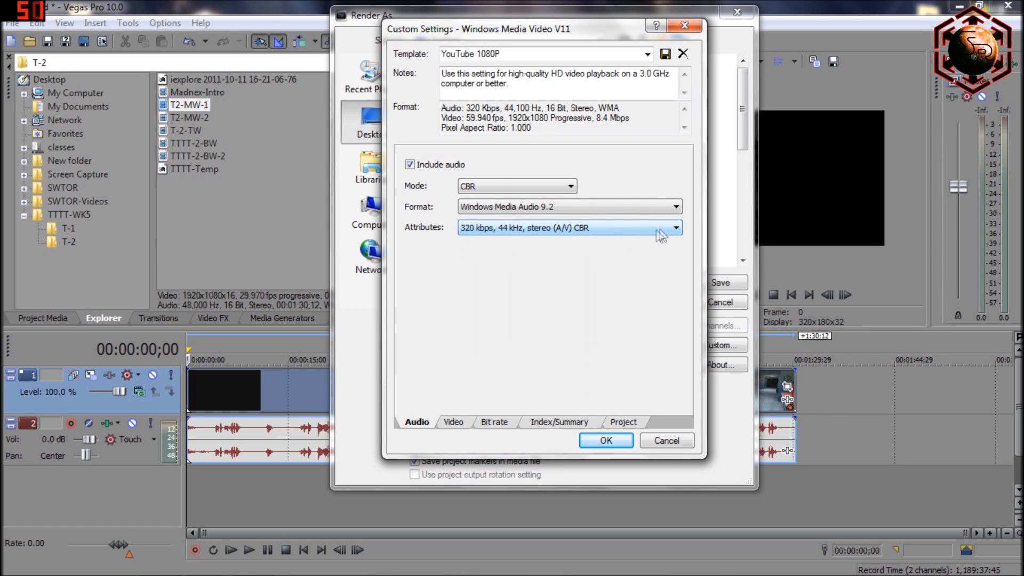
left_click(666, 229)
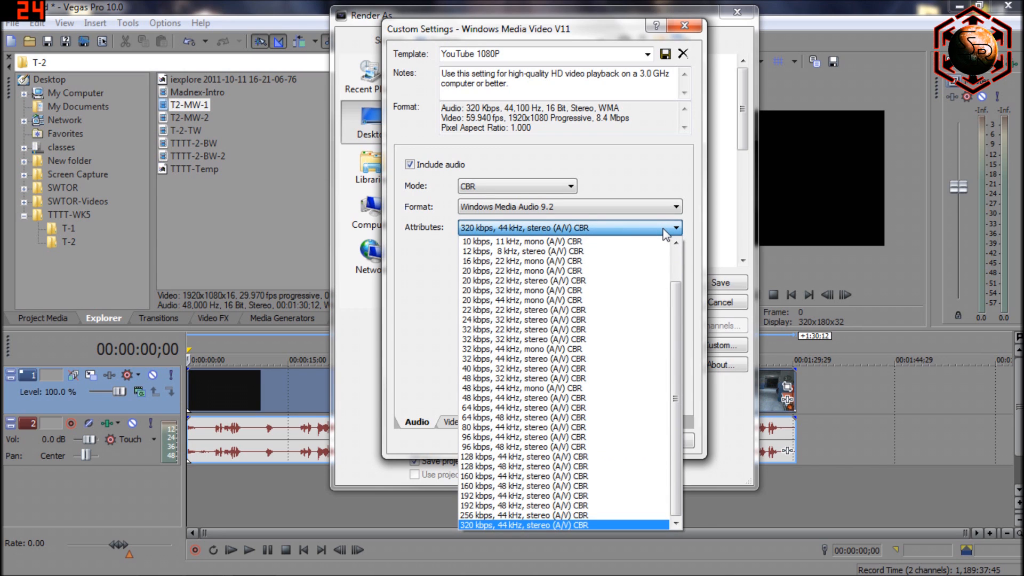
left_click(595, 522)
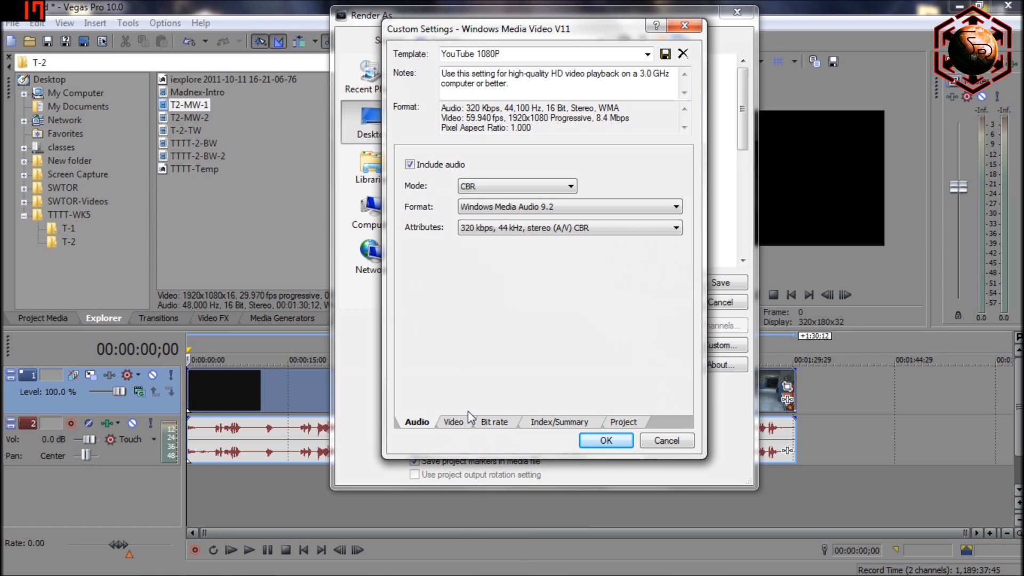
Examine the template's video settings, target bit rate and index/summary options.
left_click(458, 422)
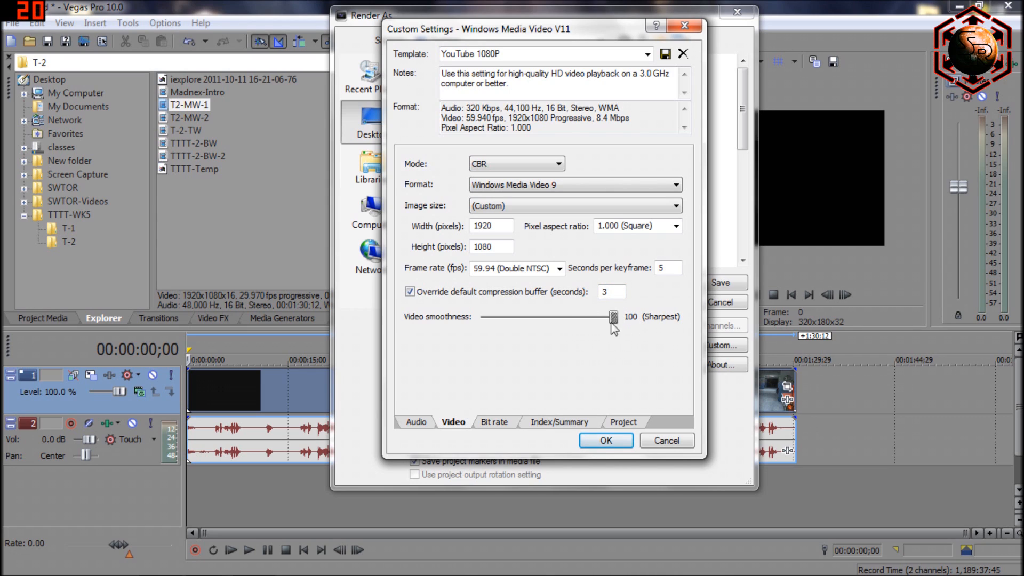
left_click(495, 423)
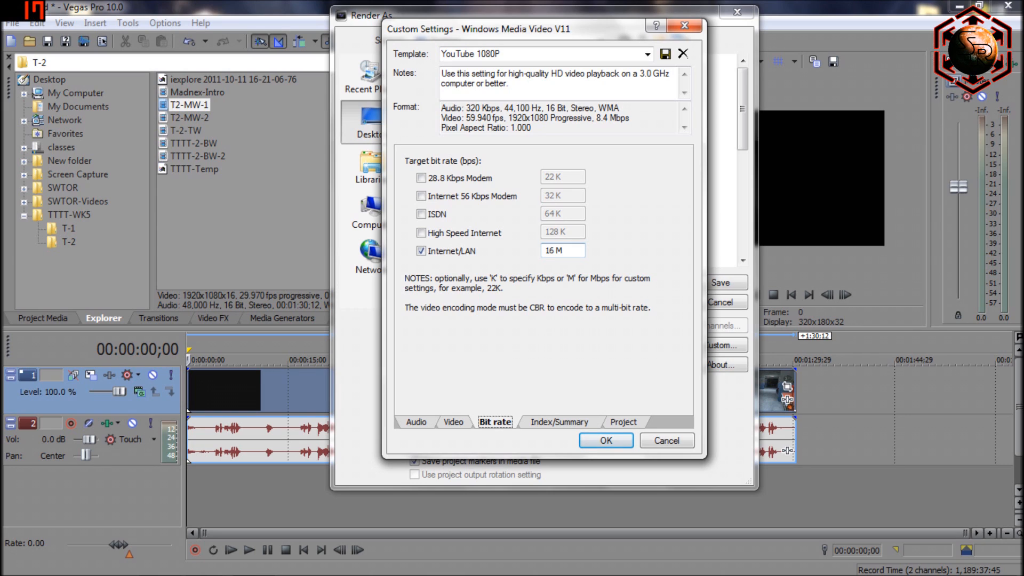
left_click(546, 424)
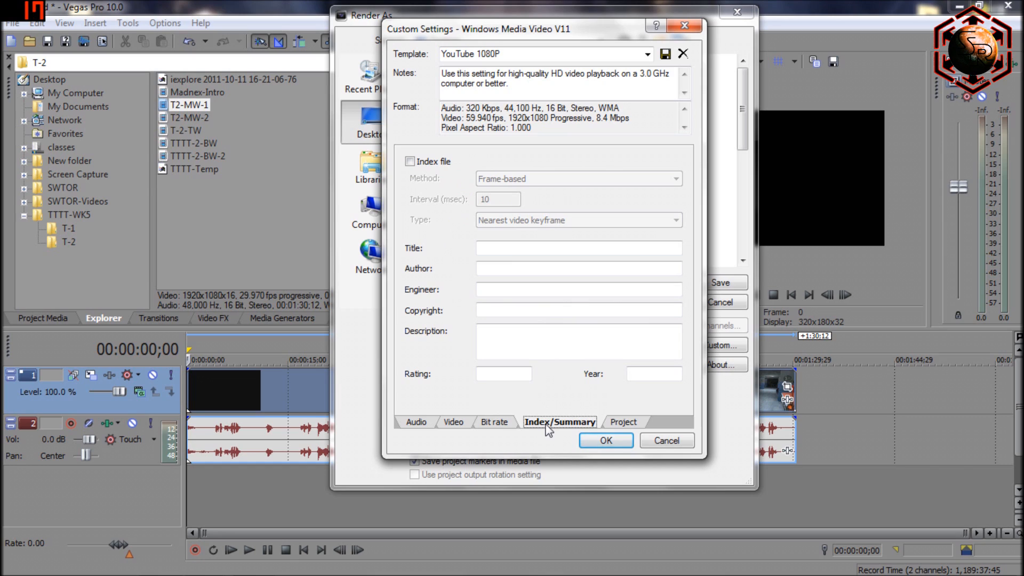
Check the template's video rendering quality choices, name and notes, and leave the custom settings without saving changes.
left_click(622, 422)
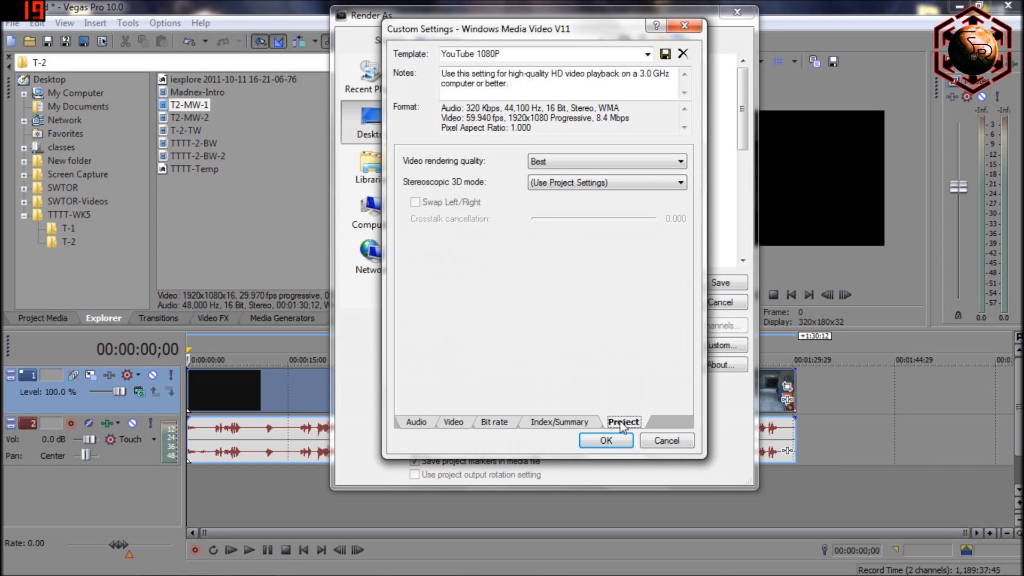
left_click(659, 164)
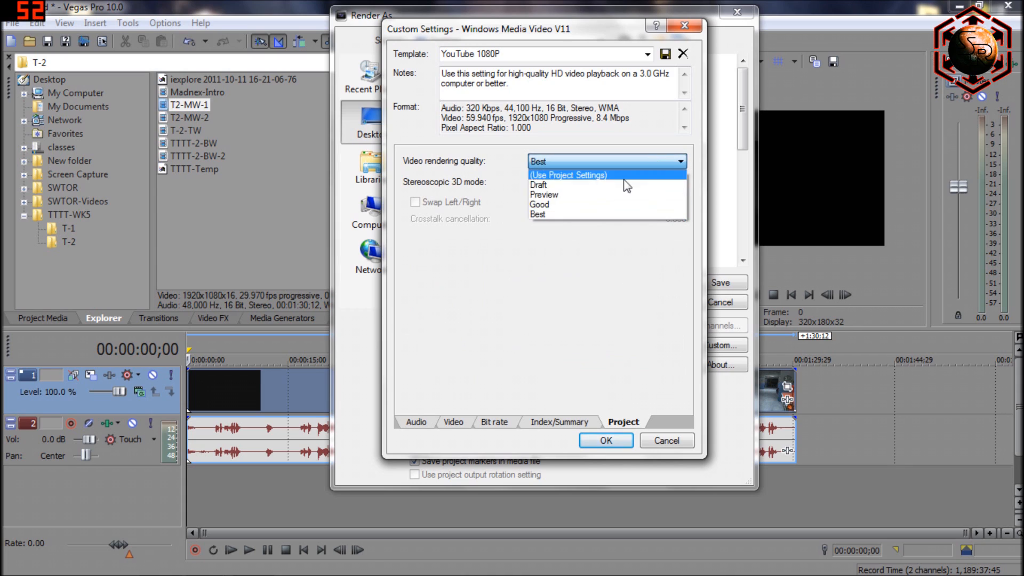
left_click(574, 210)
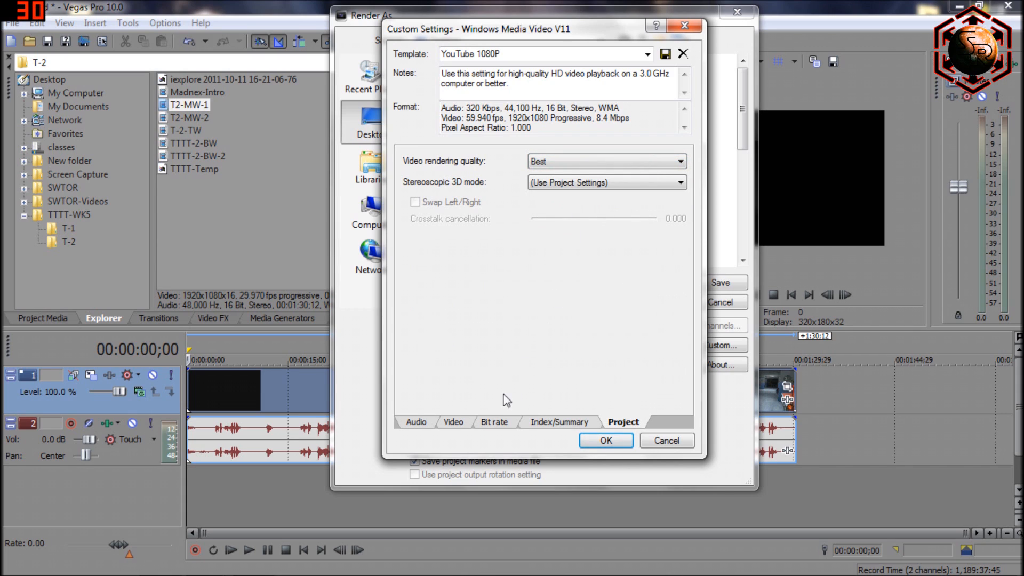
left_click(541, 49)
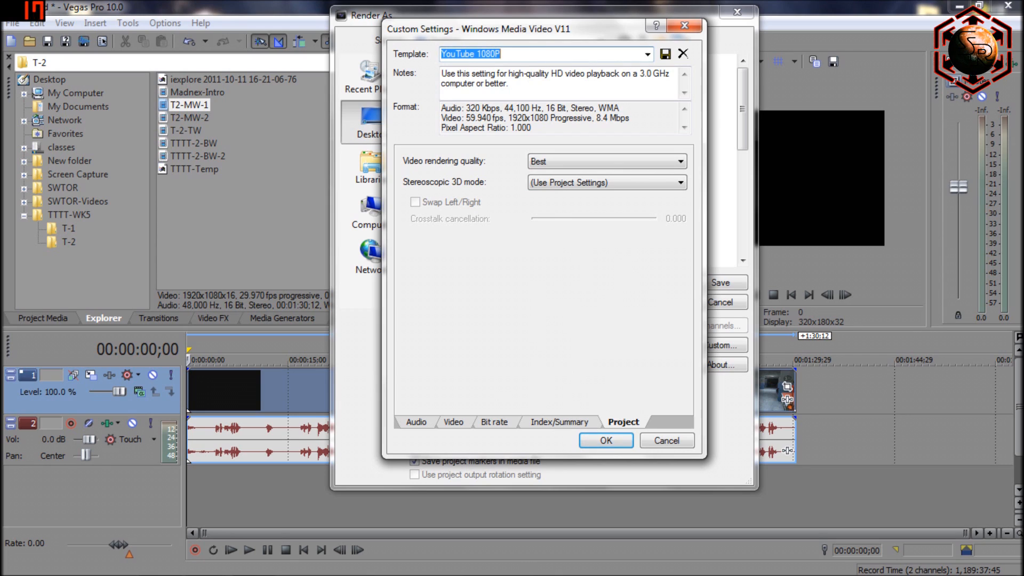
left_click(542, 83)
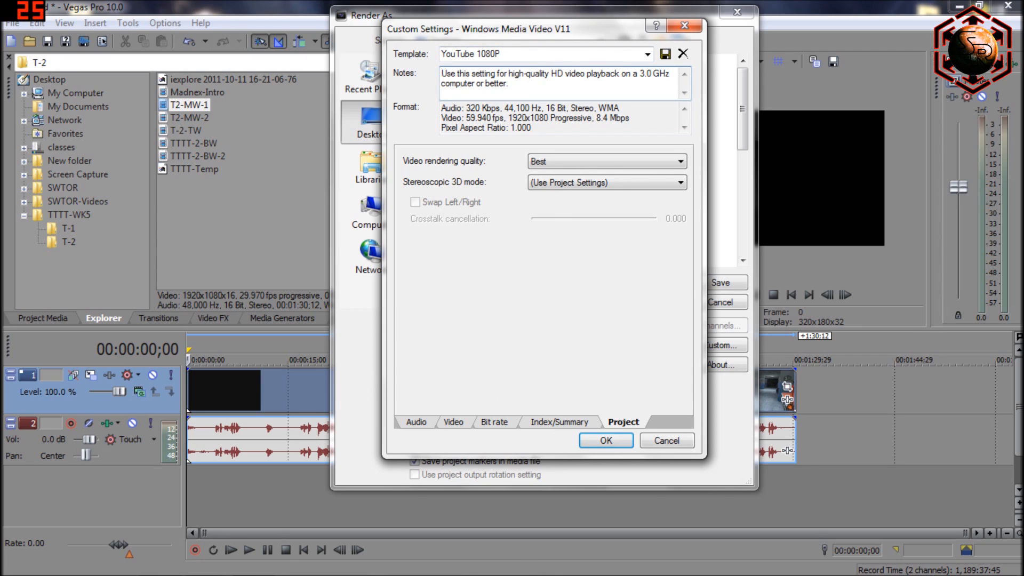
left_click(653, 441)
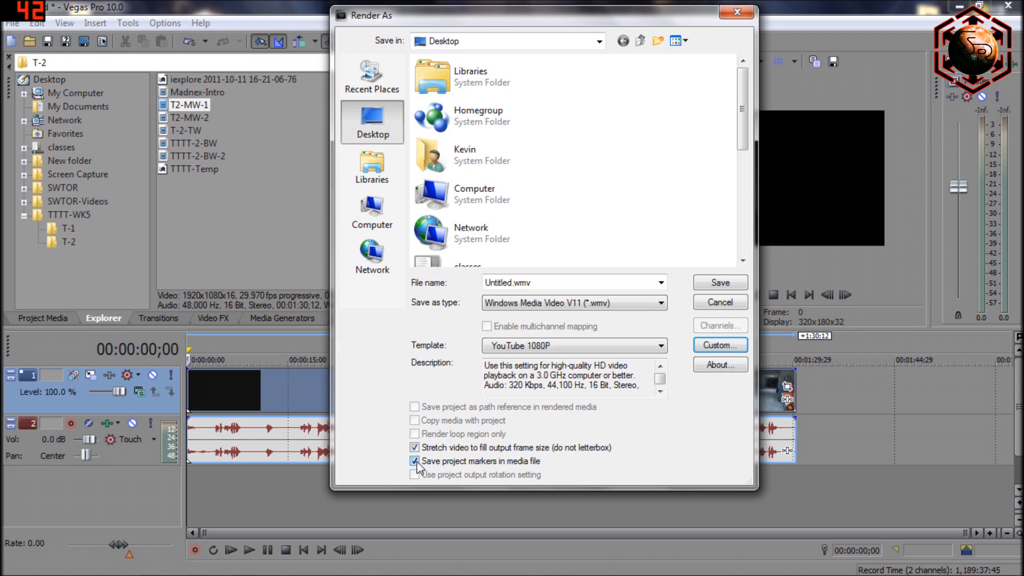
Name the output file SilentRisings-1080 and start rendering it to the Desktop.
left_click(526, 282)
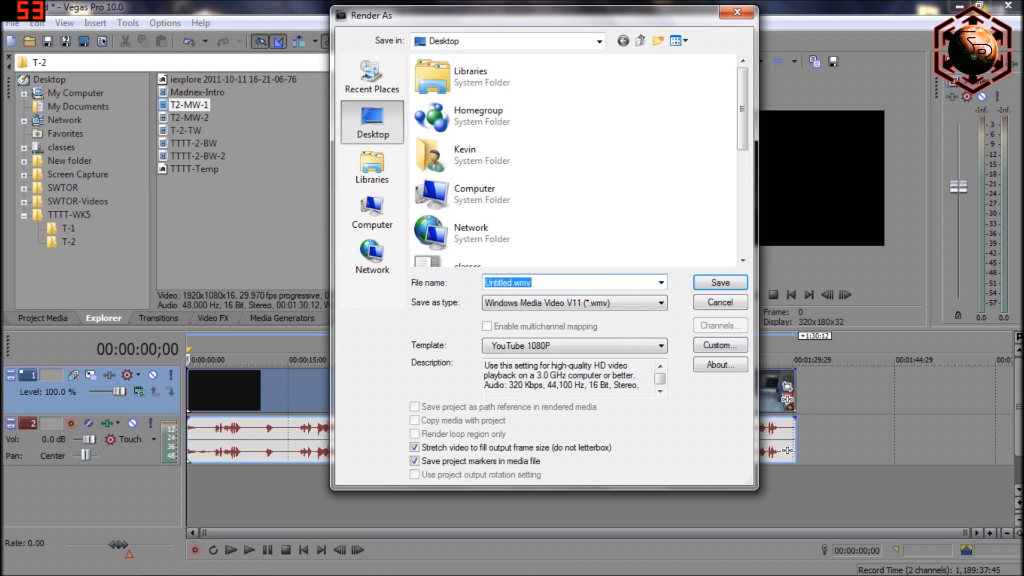
type("Sl")
type("lentRisings-10")
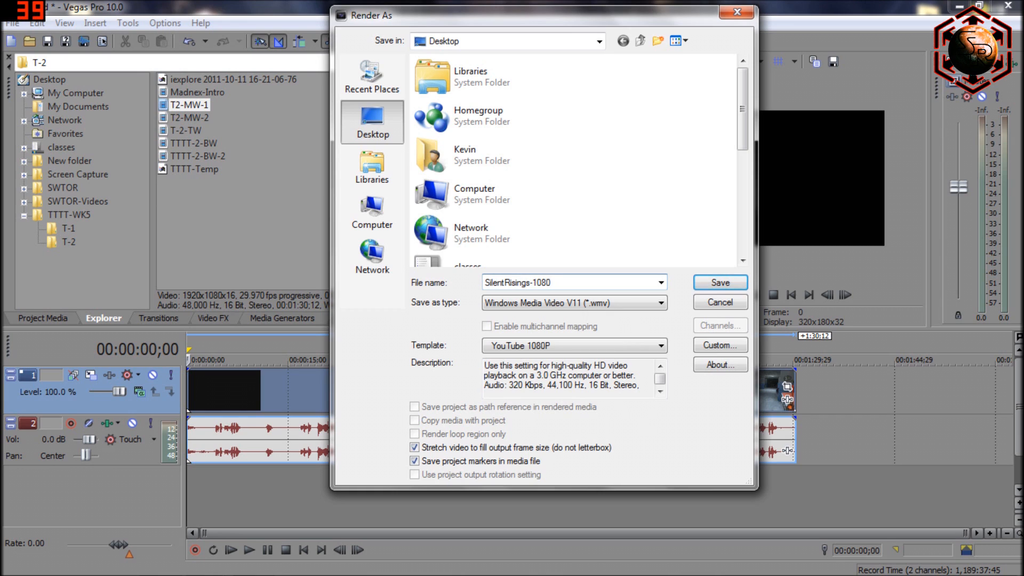
type("80")
left_click(708, 282)
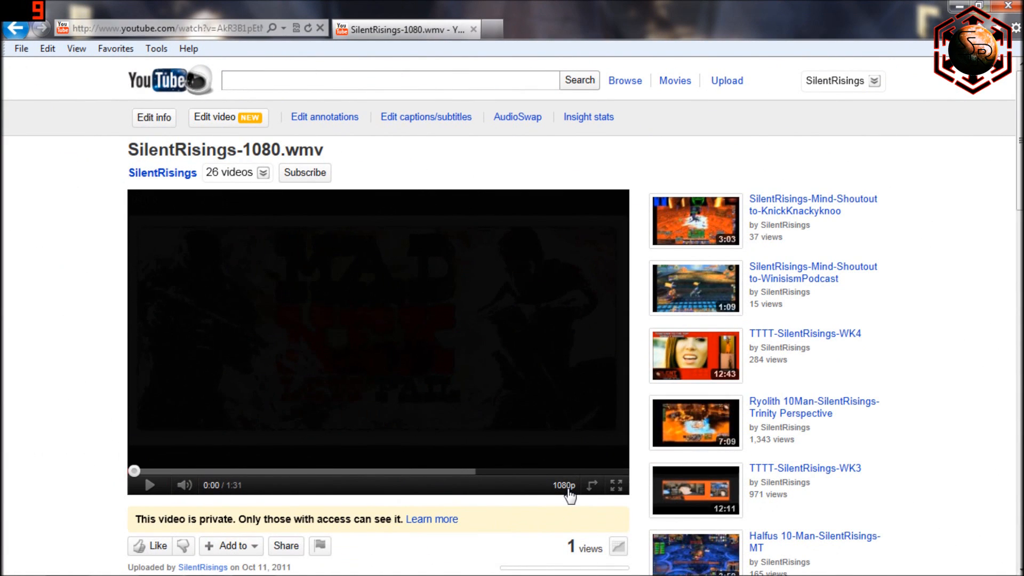
Play the uploaded SilentRisings-1080.wmv video on YouTube in full screen at 1080p to check how it looks.
left_click(568, 488)
left_click(616, 485)
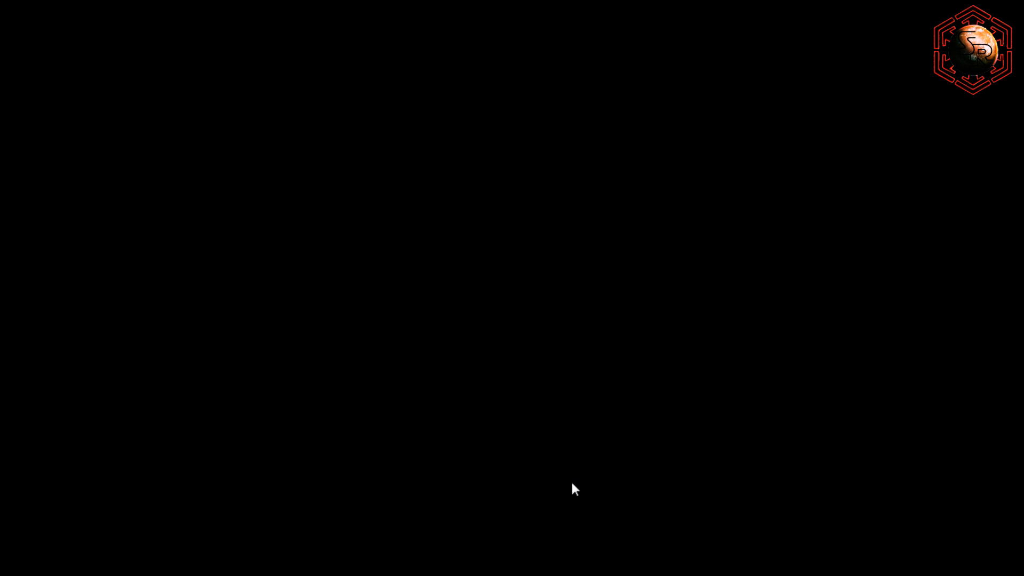
left_click(23, 566)
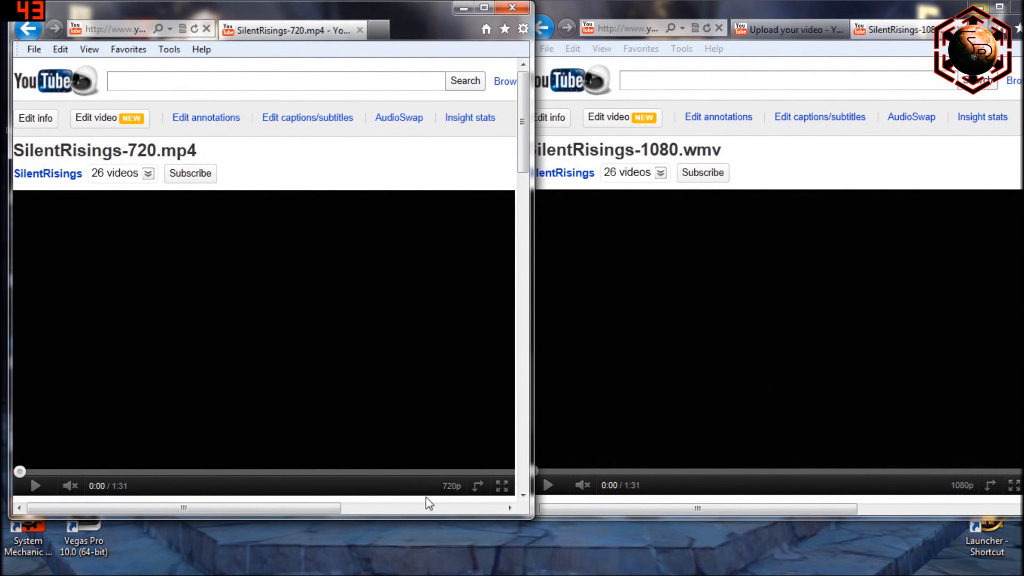
Play the SilentRisings-1080.wmv and SilentRisings-720.mp4 uploads in side-by-side YouTube windows to compare them.
left_click(549, 486)
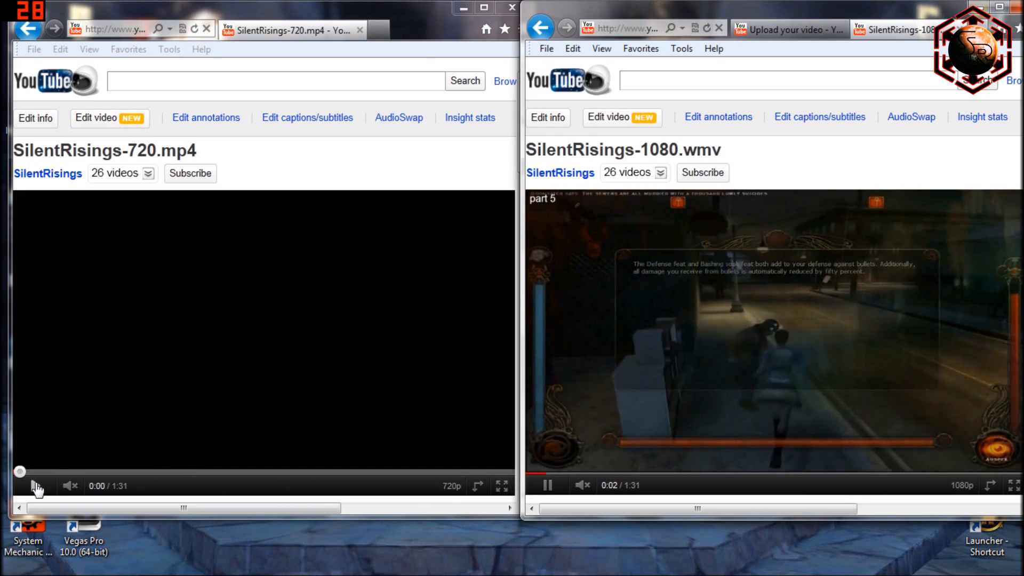
left_click(36, 486)
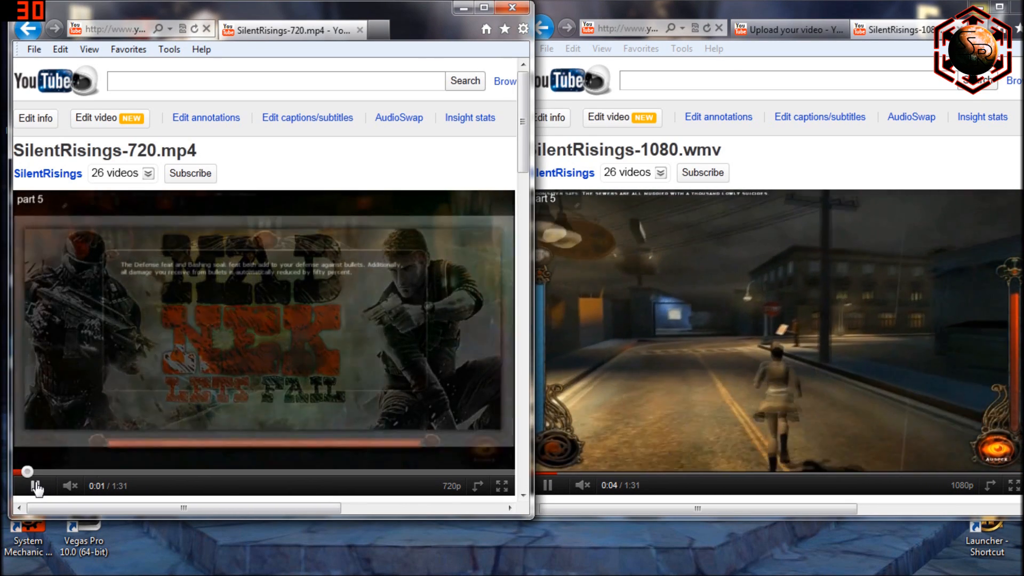